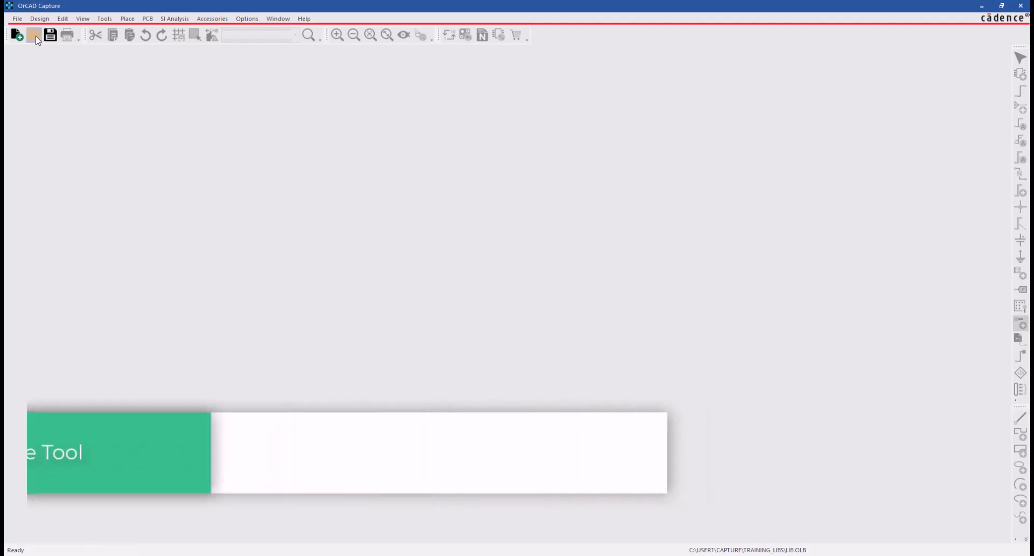
- Open the lib.opj project and start a new part in lib.olb named 74LS00, with prefix U and PCB footprint SIOC14
{"action": "double_click", "coordinate": [480, 268]}
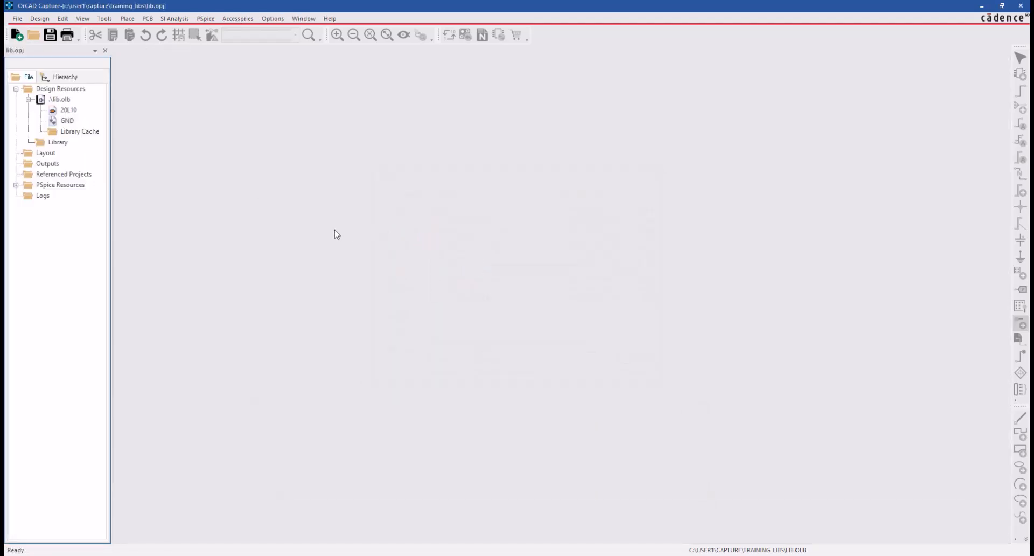
{"action": "right_click", "coordinate": [64, 99]}
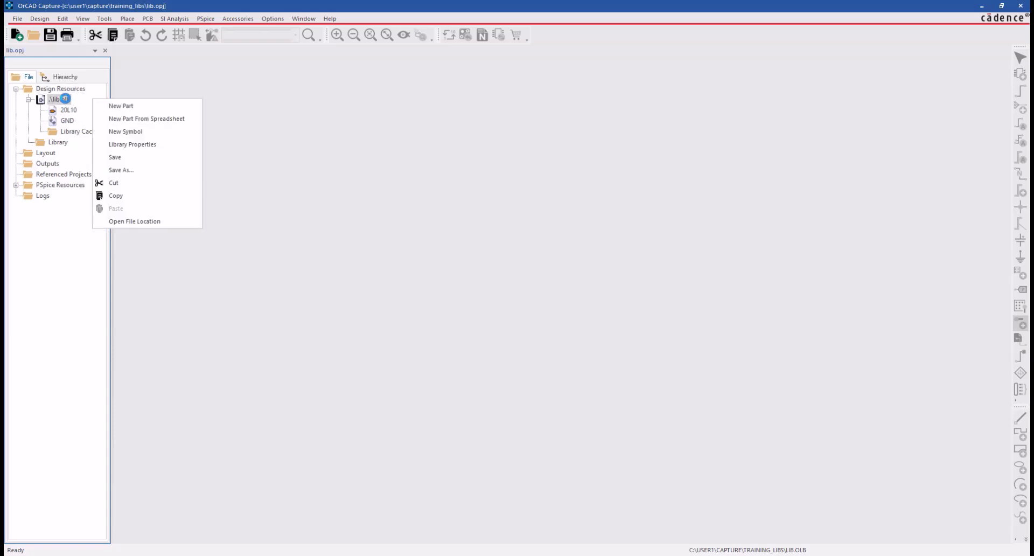
{"action": "left_click", "coordinate": [131, 108]}
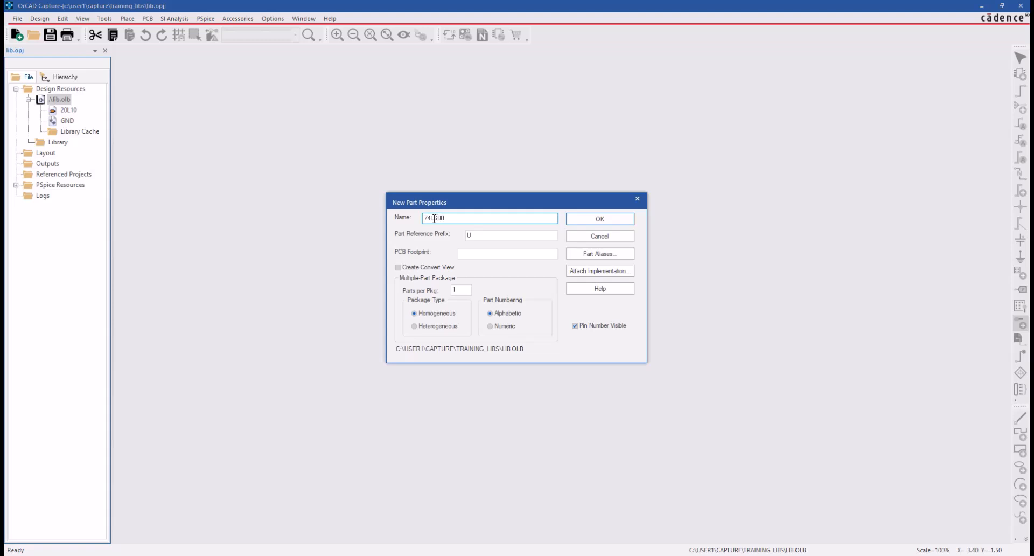
{"action": "left_click", "coordinate": [489, 235]}
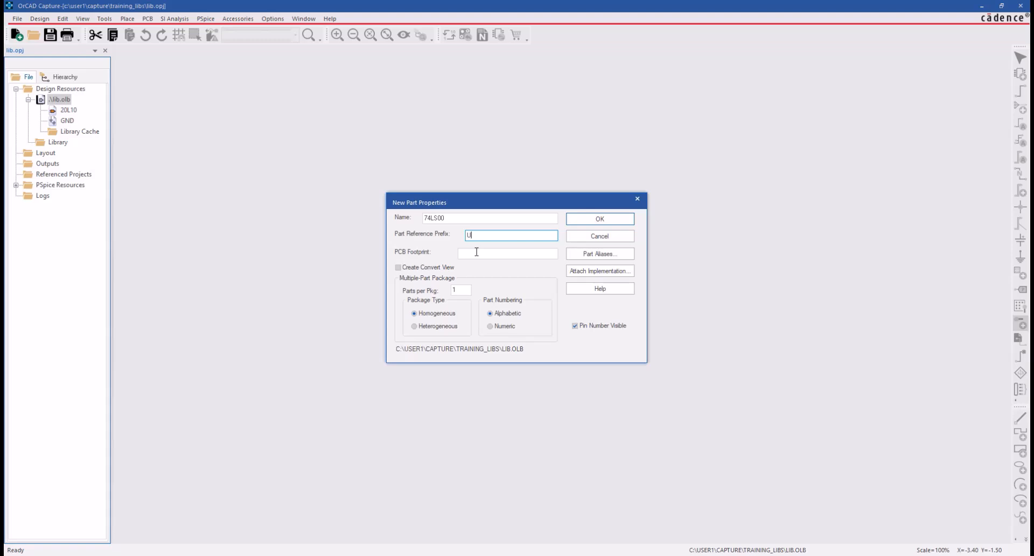
{"action": "left_click", "coordinate": [474, 253]}
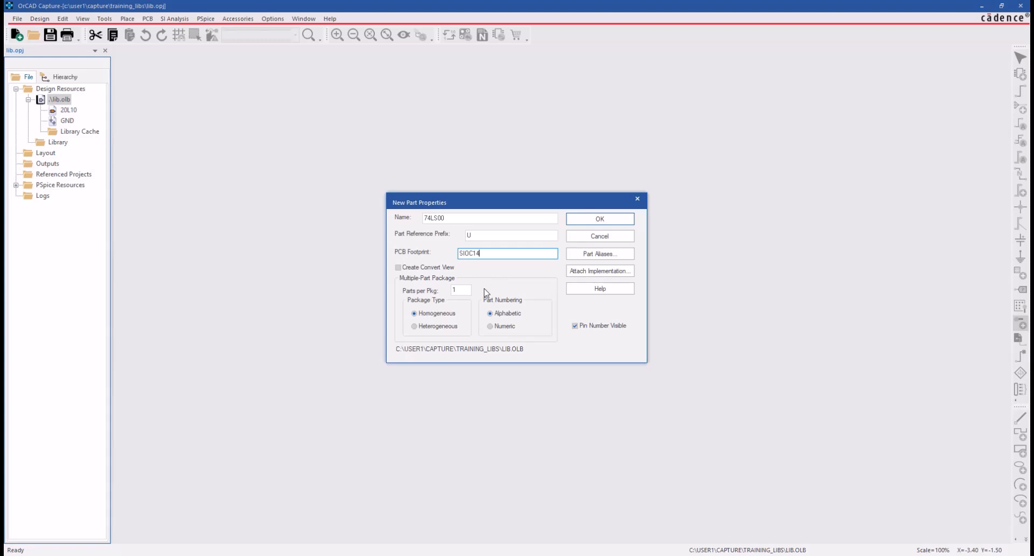
- Set the part to 4 homogeneous parts per package, create it, and save the library
{"action": "left_click", "coordinate": [465, 290]}
{"action": "left_click_drag", "start_coordinate": [467, 291], "coordinate": [452, 291]}
{"action": "type", "text": "4"}
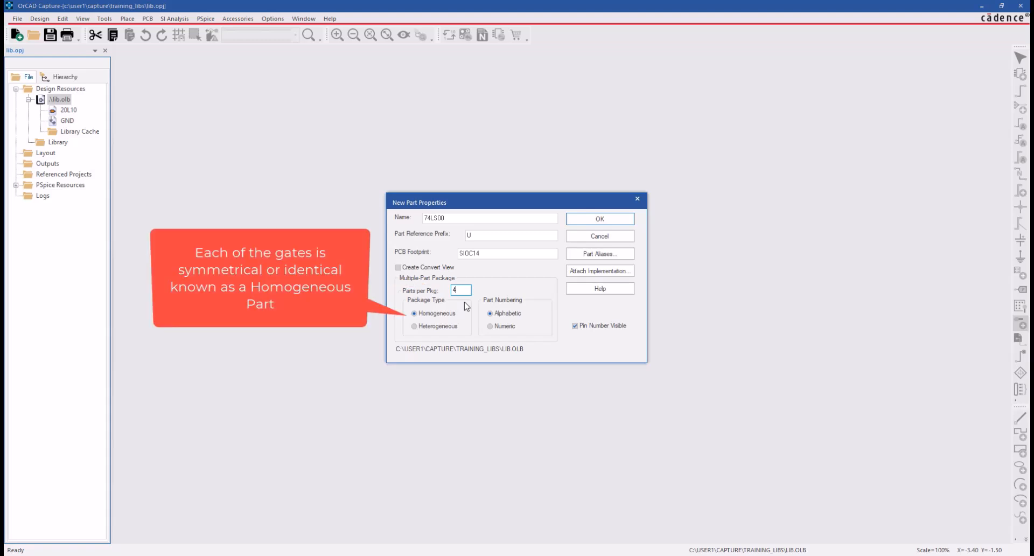
{"action": "left_click", "coordinate": [447, 313]}
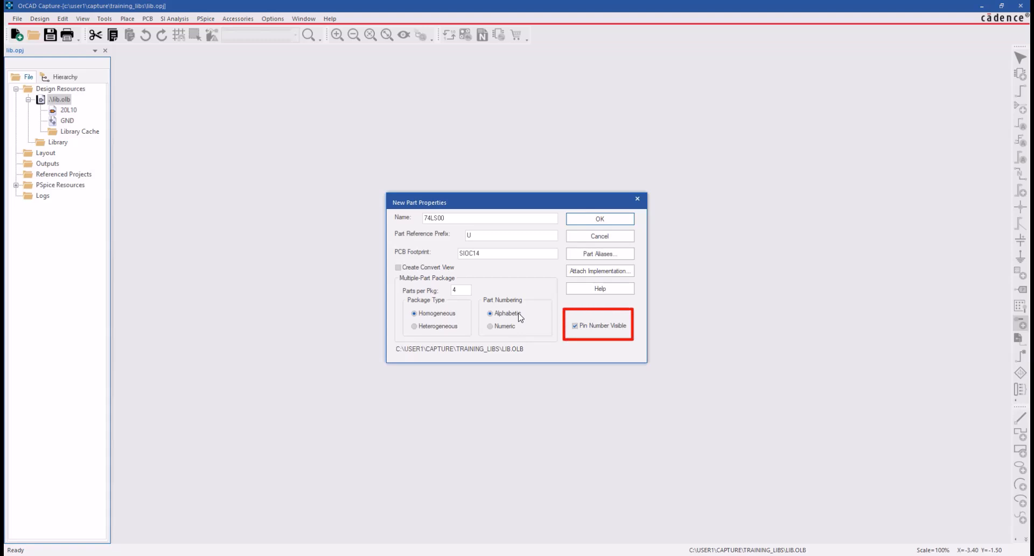
{"action": "left_click", "coordinate": [577, 220]}
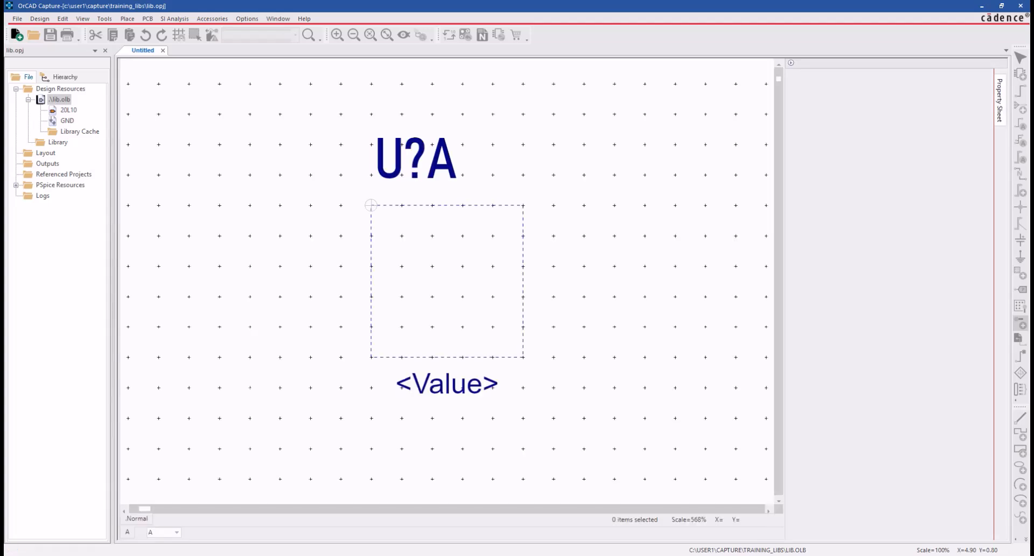
{"action": "left_click", "coordinate": [66, 101]}
{"action": "key", "text": "ctrl+s"}
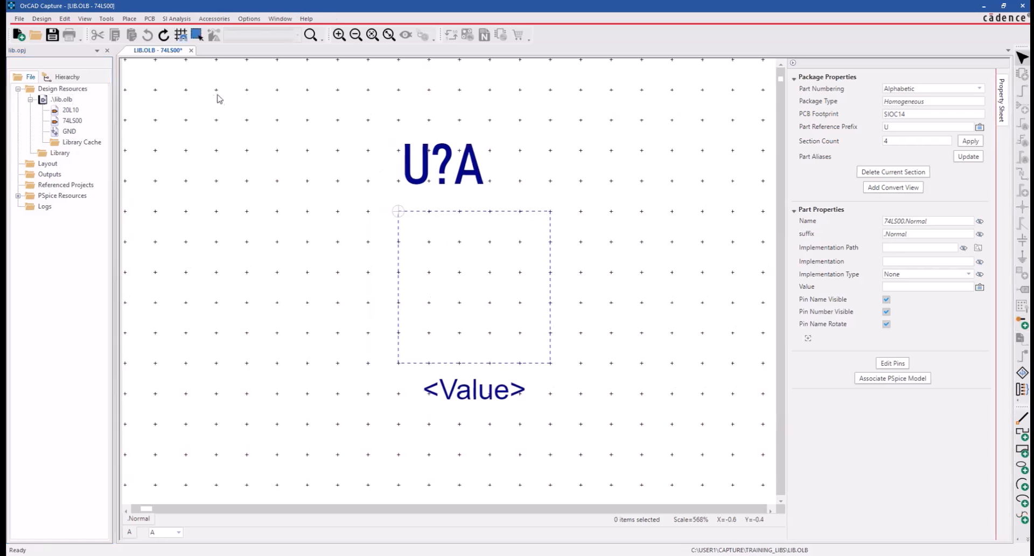
- Draw an open three-sided polyline for the gate's left half, three grid squares wide and four high, starting at the origin corner
{"action": "left_click", "coordinate": [127, 19]}
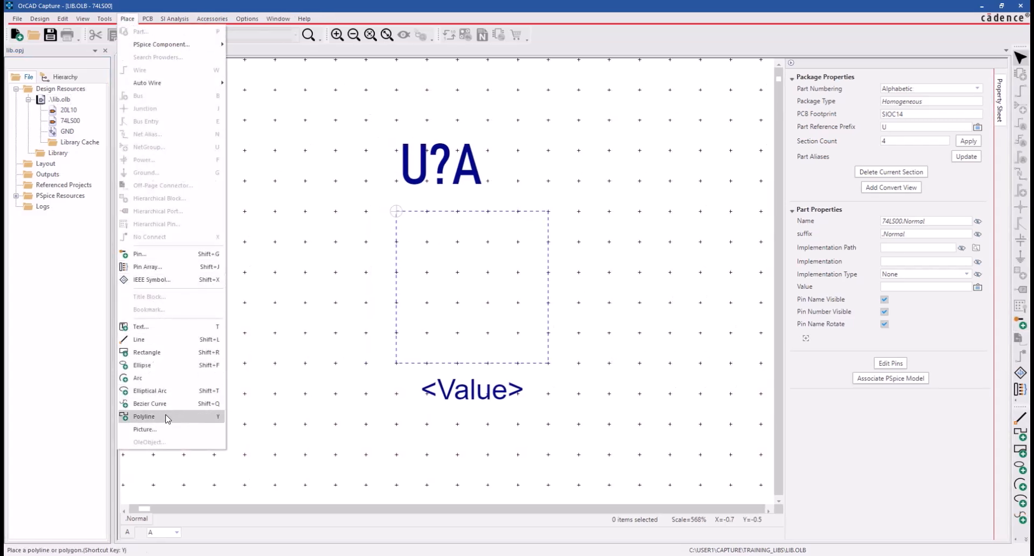
{"action": "left_click", "coordinate": [762, 440]}
{"action": "left_click", "coordinate": [1019, 434]}
{"action": "mouse_move", "coordinate": [487, 214]}
{"action": "left_mouse_down"}
{"action": "mouse_move", "coordinate": [396, 213]}
{"action": "mouse_move", "coordinate": [403, 332]}
{"action": "mouse_move", "coordinate": [489, 335]}
{"action": "left_mouse_up"}
{"action": "key", "text": "Escape"}
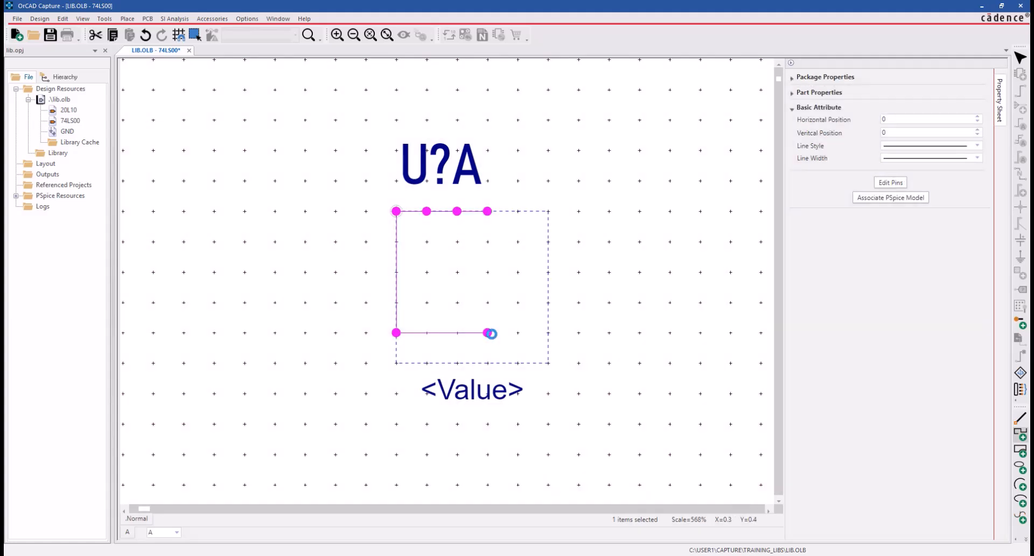
{"action": "left_click", "coordinate": [571, 310]}
- Close the gate's right side with an outward semicircular arc, and shrink the part boundary's lower edge to the bottom of the gate
{"action": "left_click", "coordinate": [128, 19]}
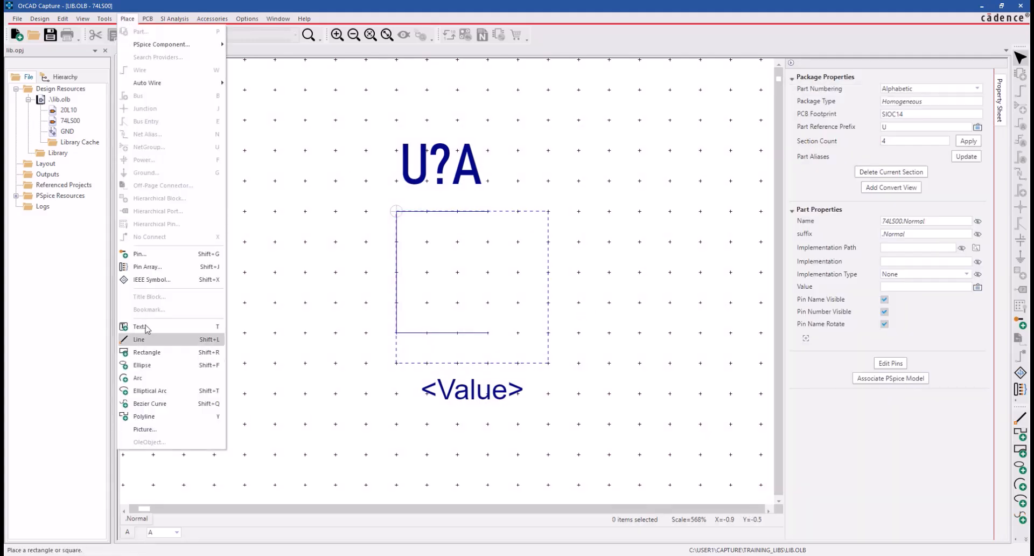
{"action": "left_click", "coordinate": [143, 379]}
{"action": "key", "text": "Escape"}
{"action": "left_click", "coordinate": [1020, 484]}
{"action": "left_click", "coordinate": [487, 332]}
{"action": "left_click", "coordinate": [518, 332]}
{"action": "left_click", "coordinate": [547, 273]}
{"action": "left_click", "coordinate": [486, 210]}
{"action": "key", "text": "Escape"}
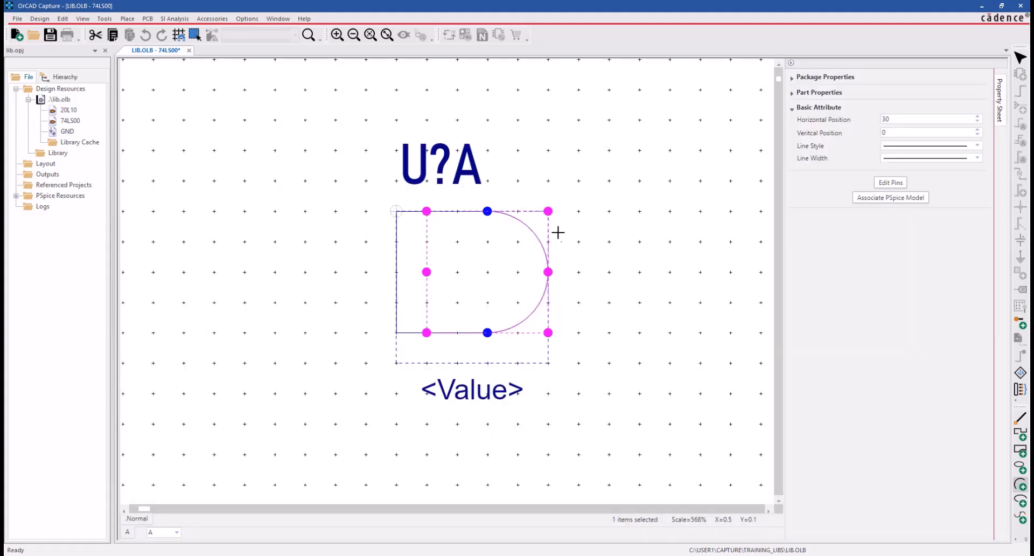
{"action": "left_click", "coordinate": [568, 239]}
{"action": "left_click", "coordinate": [548, 362]}
{"action": "left_click_drag", "start_coordinate": [548, 363], "coordinate": [548, 333]}
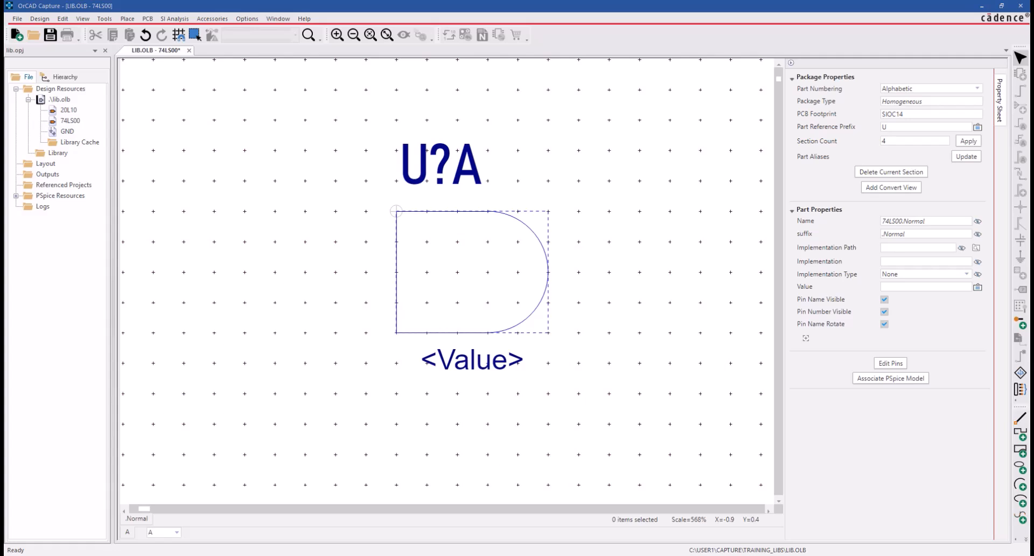
- Set up a new pin named A with number 1, Short shape and Input type
{"action": "left_click", "coordinate": [130, 19]}
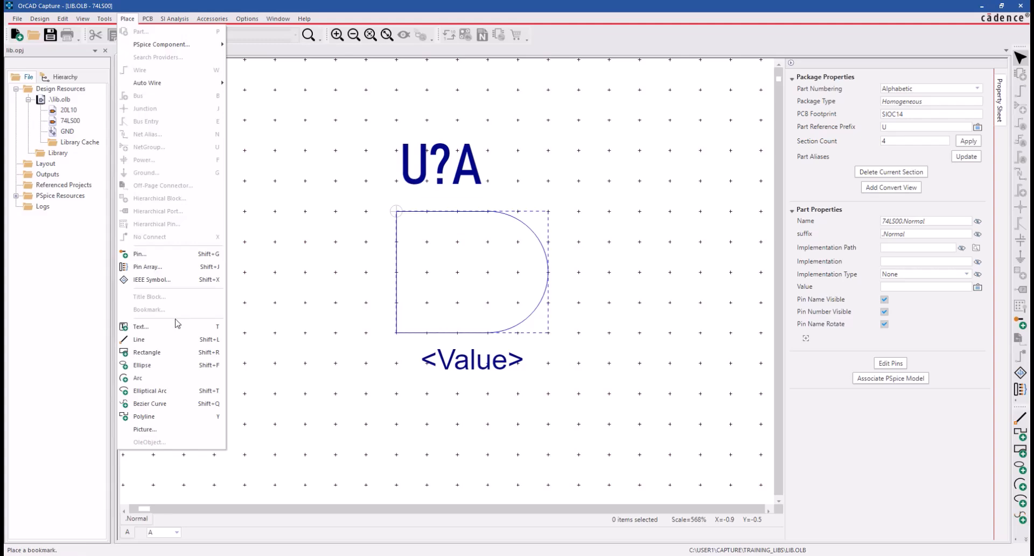
{"action": "left_click", "coordinate": [140, 254]}
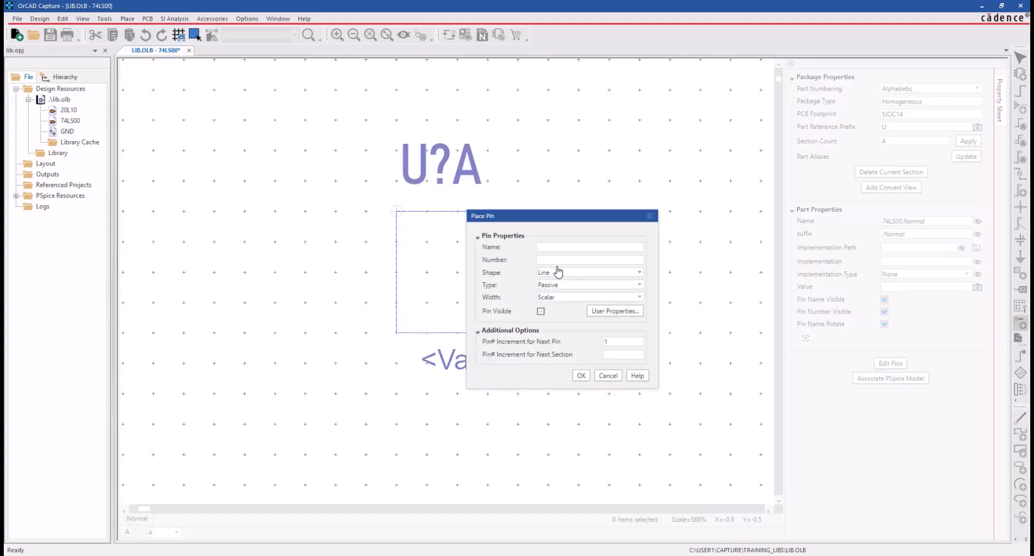
{"action": "left_click", "coordinate": [548, 249]}
{"action": "type", "text": "A"}
{"action": "left_click", "coordinate": [545, 260]}
{"action": "type", "text": "1"}
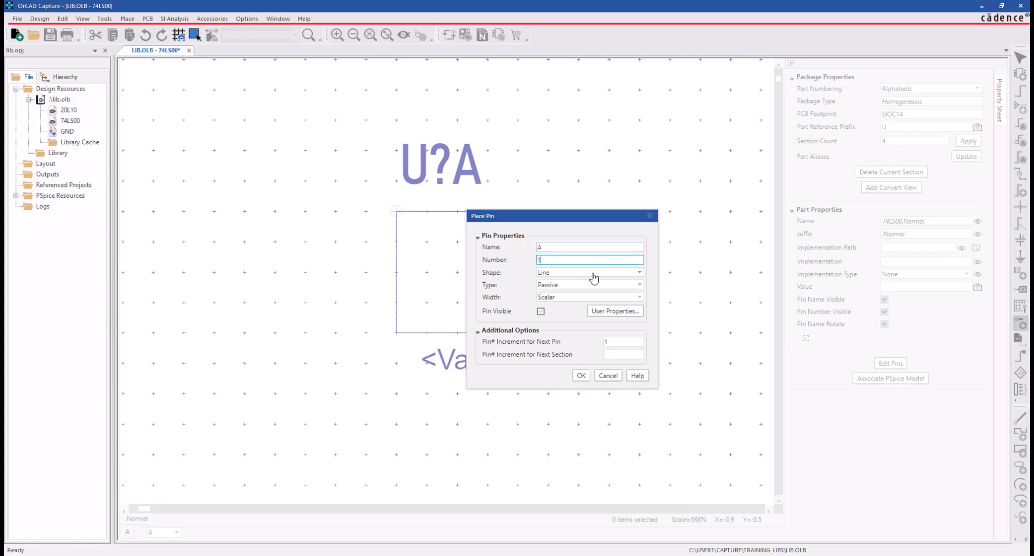
{"action": "left_click", "coordinate": [593, 272]}
{"action": "left_click", "coordinate": [569, 339]}
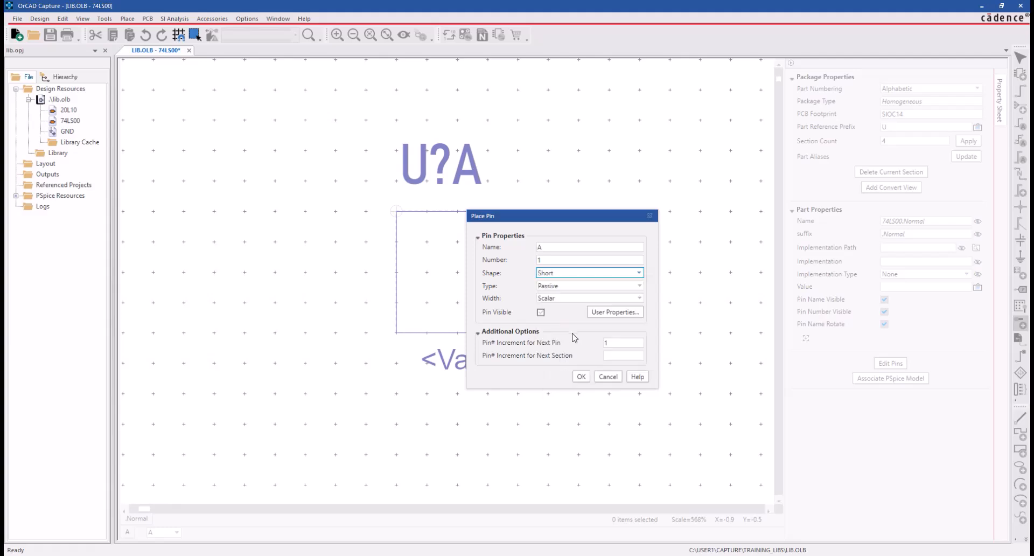
{"action": "left_click", "coordinate": [581, 286]}
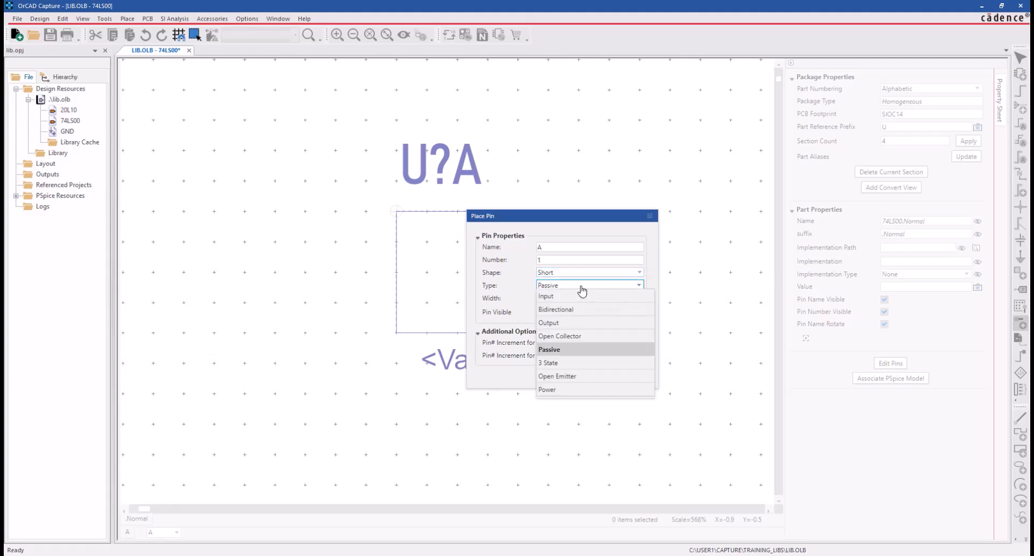
{"action": "left_click", "coordinate": [571, 297]}
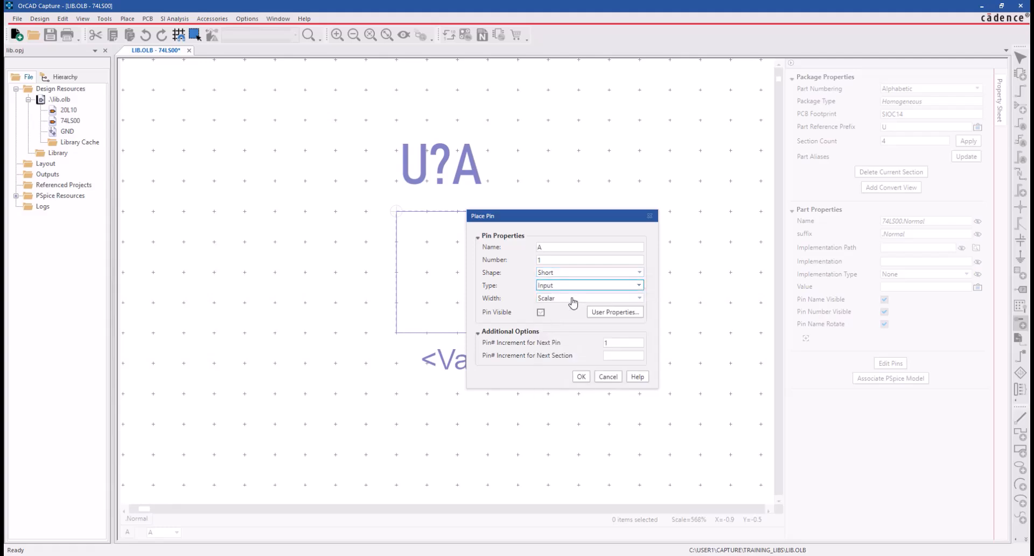
{"action": "left_click", "coordinate": [581, 377]}
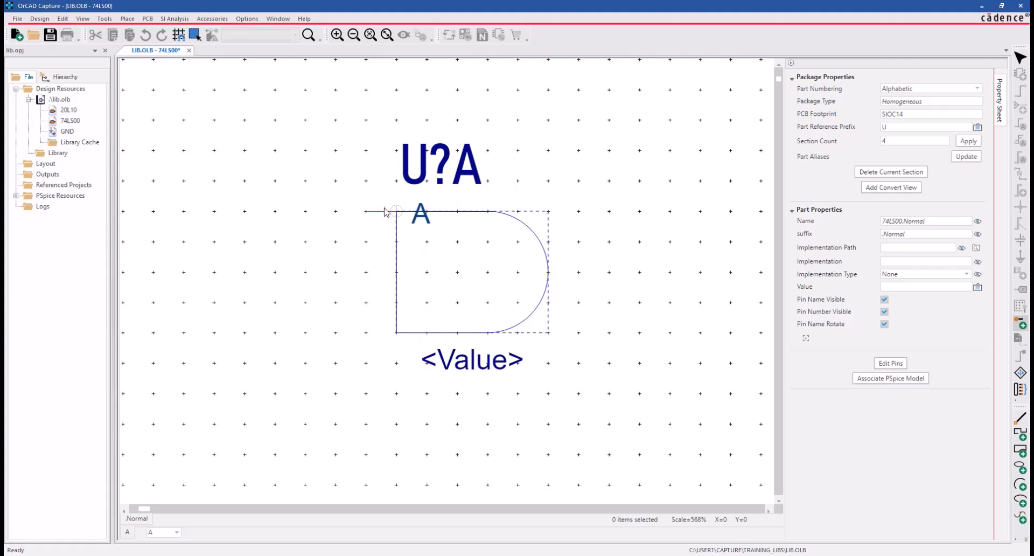
- Place three pins on the gate: two on the left edge and one at the middle of the right curve
{"action": "left_click", "coordinate": [374, 240]}
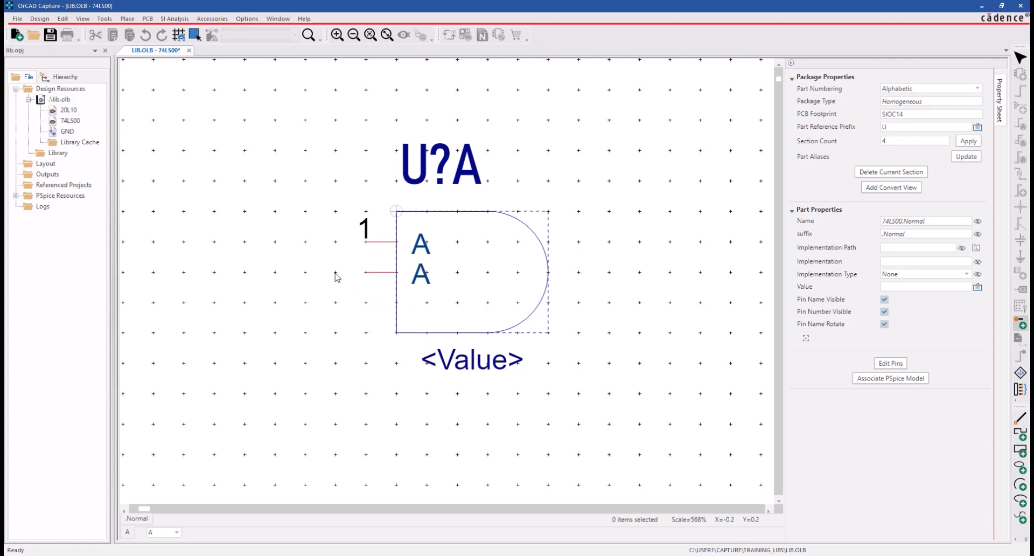
{"action": "left_click", "coordinate": [330, 295]}
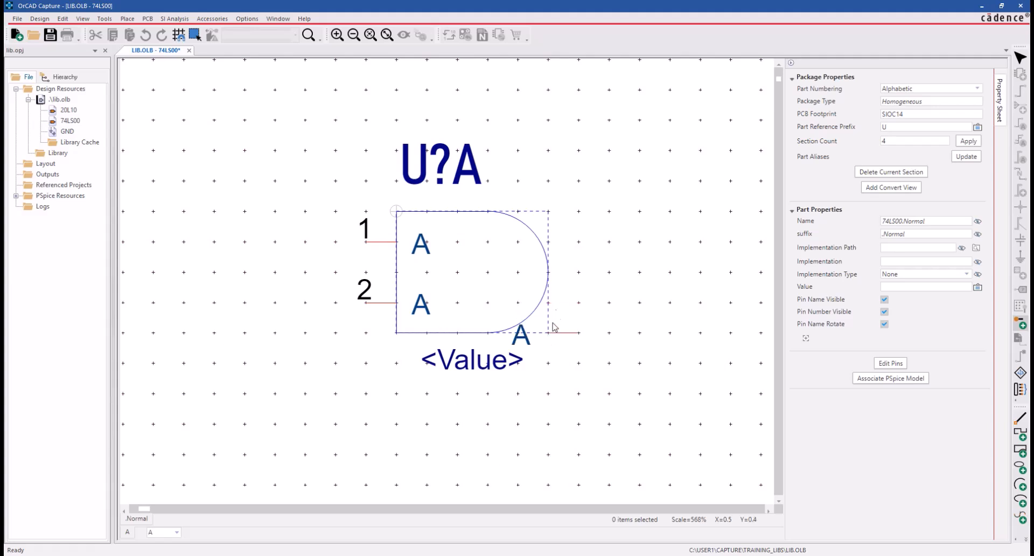
{"action": "left_click", "coordinate": [570, 272]}
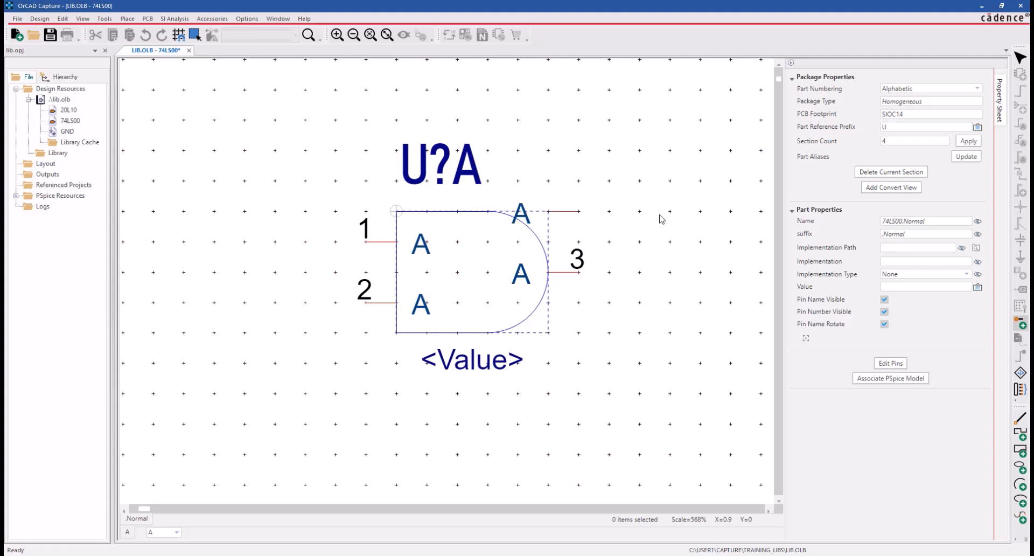
{"action": "key", "text": "Escape"}
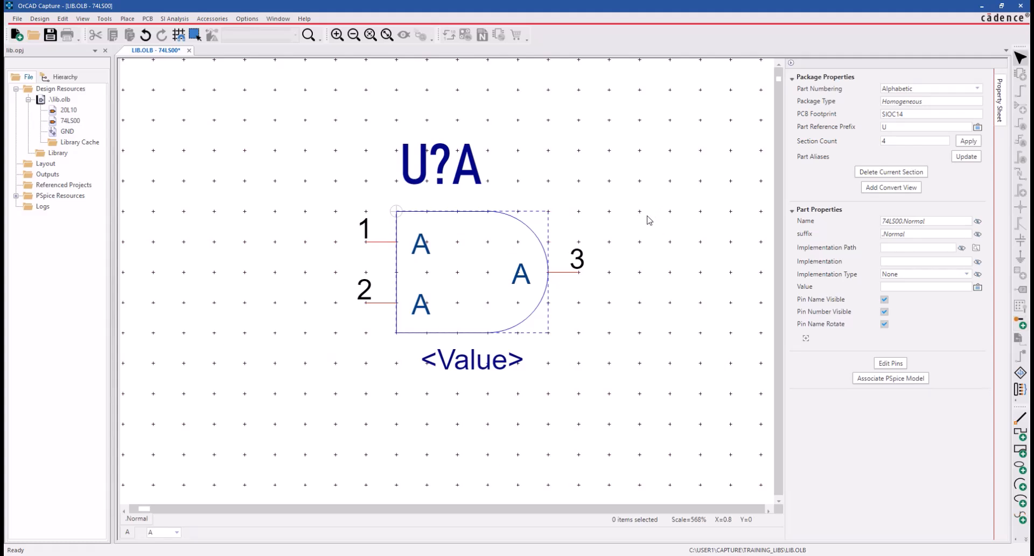
- Rename pin 2 on the gate's left edge as B
{"action": "left_click", "coordinate": [390, 304]}
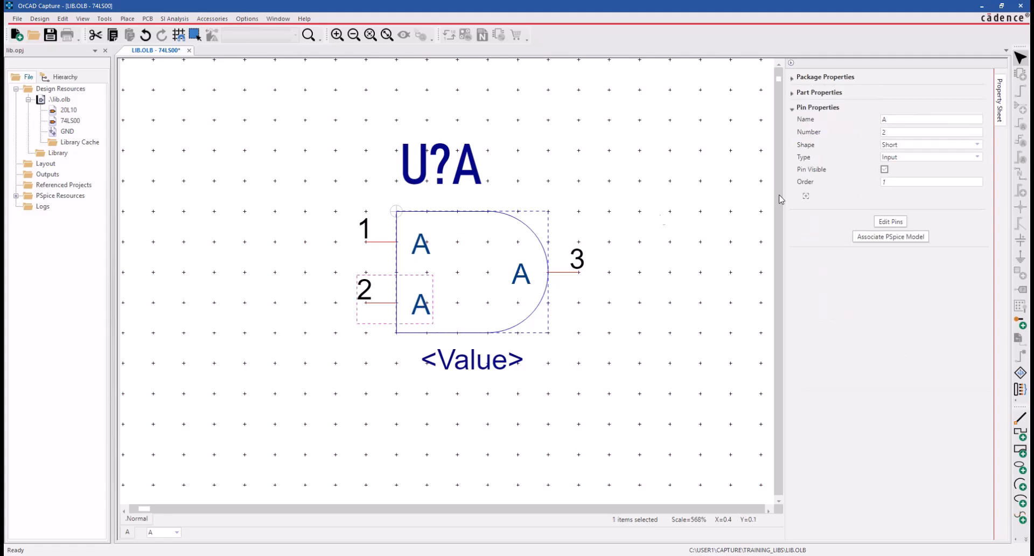
{"action": "left_click", "coordinate": [905, 124]}
{"action": "type", "text": "B"}
- Name pin 3 Y, set its shape to Short Dot and its type to Output, and save the part
{"action": "left_click", "coordinate": [579, 270]}
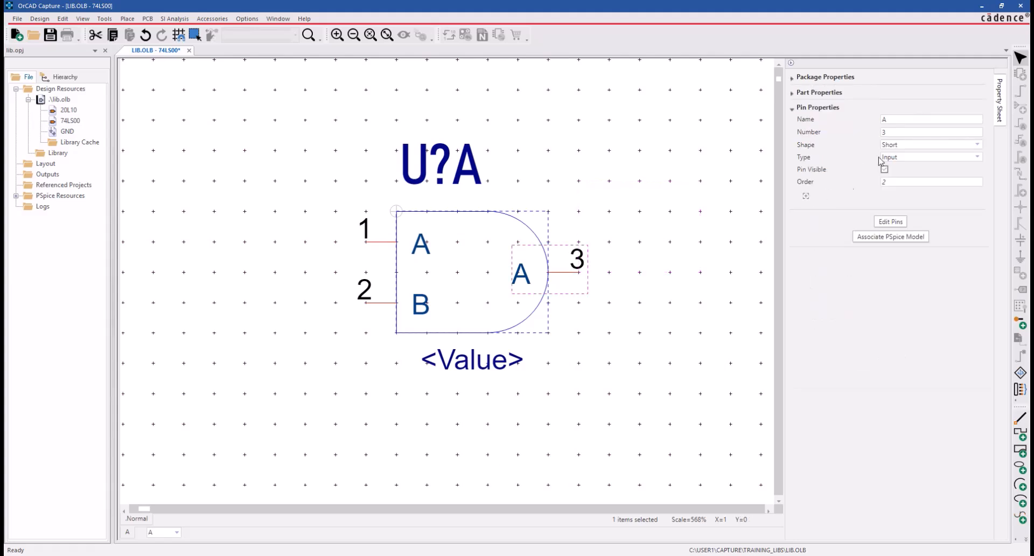
{"action": "left_click", "coordinate": [897, 124]}
{"action": "type", "text": "Y"}
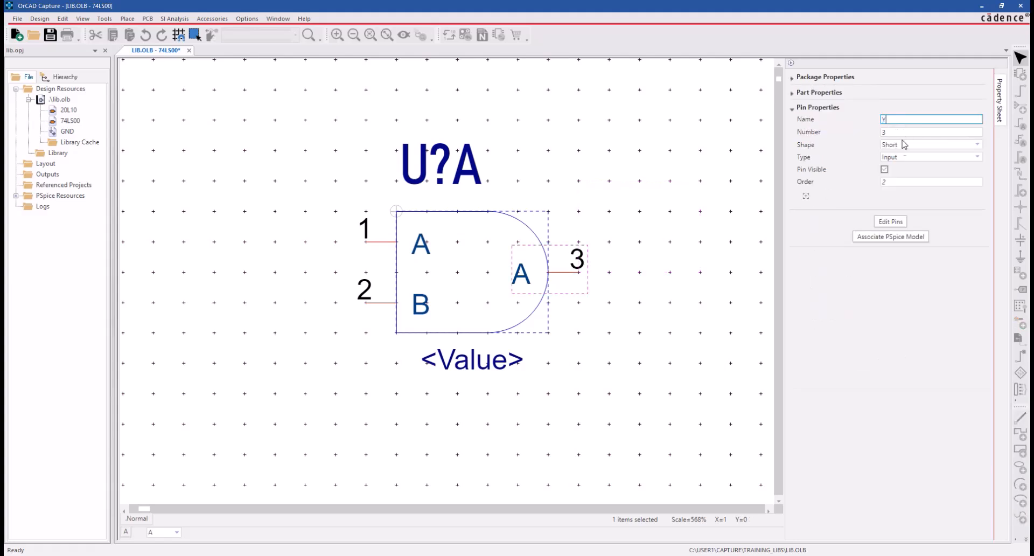
{"action": "left_click", "coordinate": [907, 145]}
{"action": "left_click", "coordinate": [915, 236]}
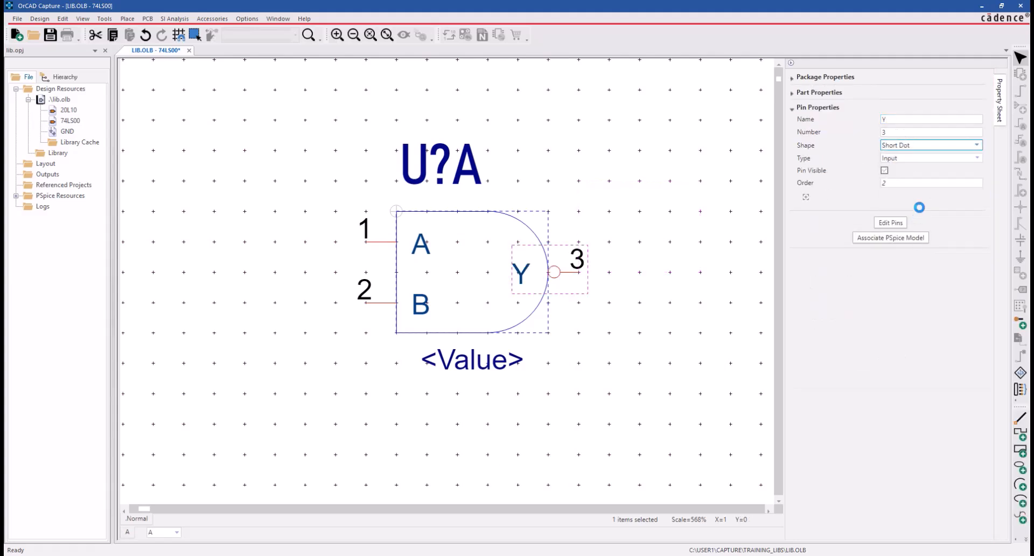
{"action": "left_click", "coordinate": [923, 159]}
{"action": "left_click", "coordinate": [921, 208]}
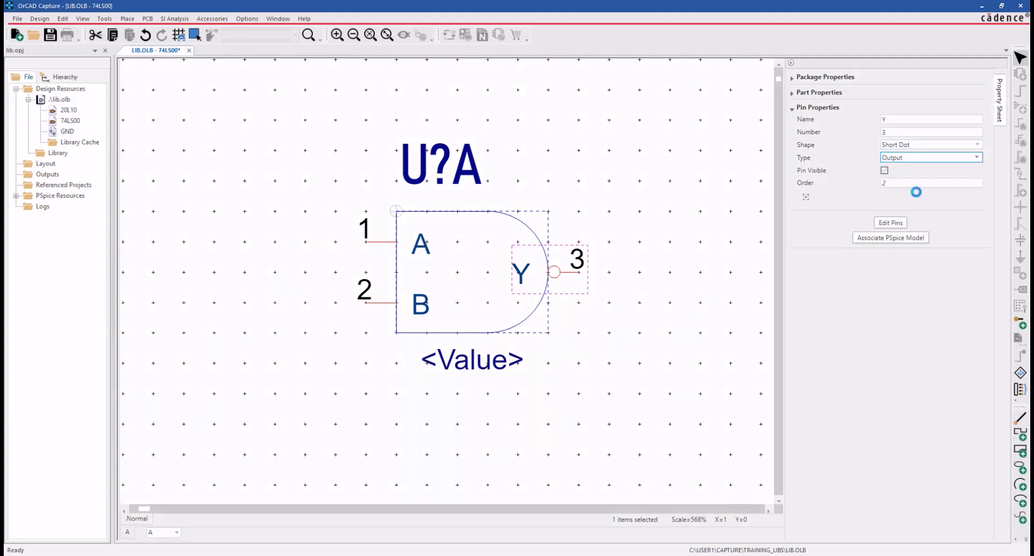
{"action": "left_click", "coordinate": [747, 204]}
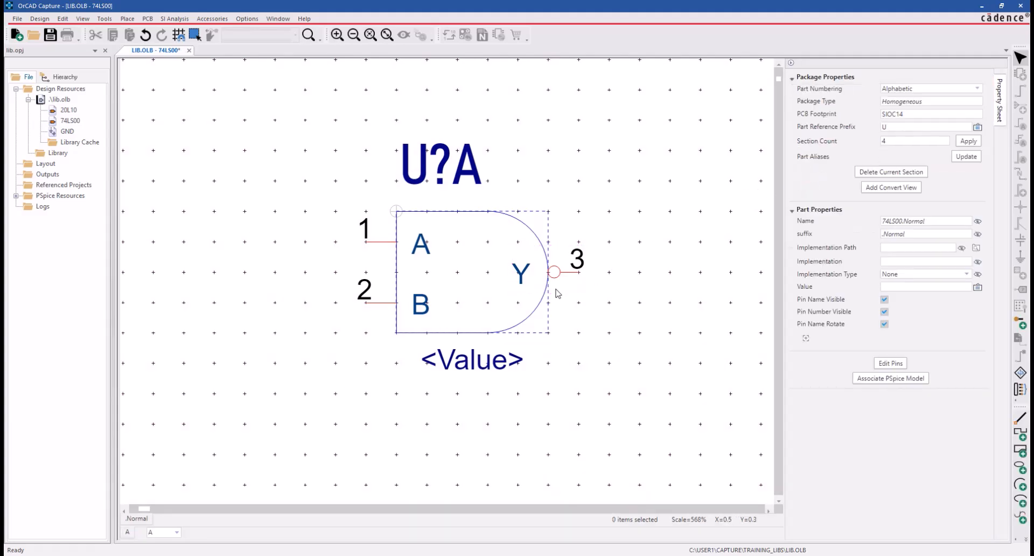
{"action": "key", "text": "ctrl+s"}
- Move the part reference and value texts together about four grid squares to the right
{"action": "left_click", "coordinate": [481, 361], "text": "ctrl"}
{"action": "mouse_move", "coordinate": [489, 365]}
{"action": "left_mouse_down"}
{"action": "mouse_move", "coordinate": [579, 369]}
{"action": "mouse_move", "coordinate": [611, 357]}
{"action": "left_mouse_up"}
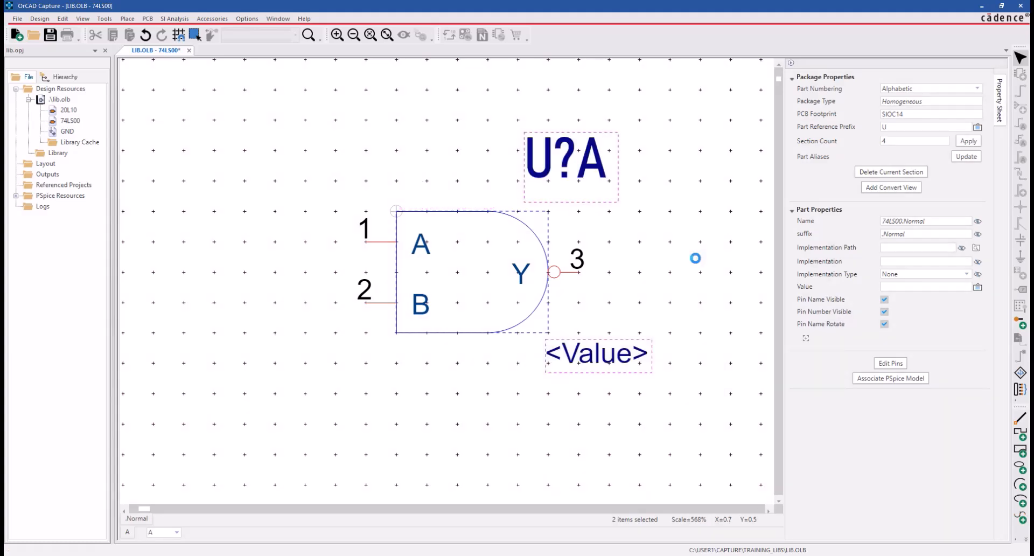
- Define a new pin named GND with number 7, Short shape and Power type
{"action": "left_click", "coordinate": [125, 19]}
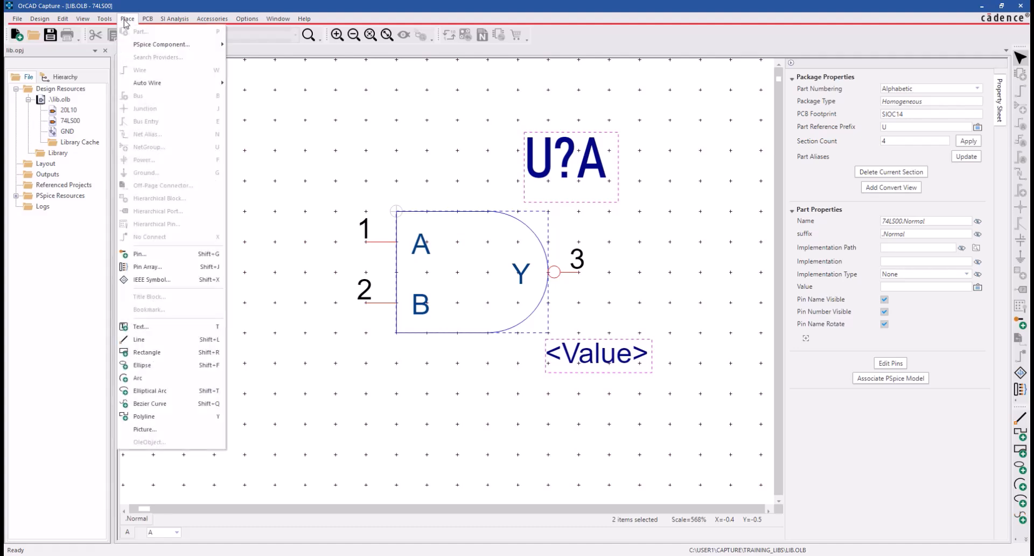
{"action": "left_click", "coordinate": [145, 256]}
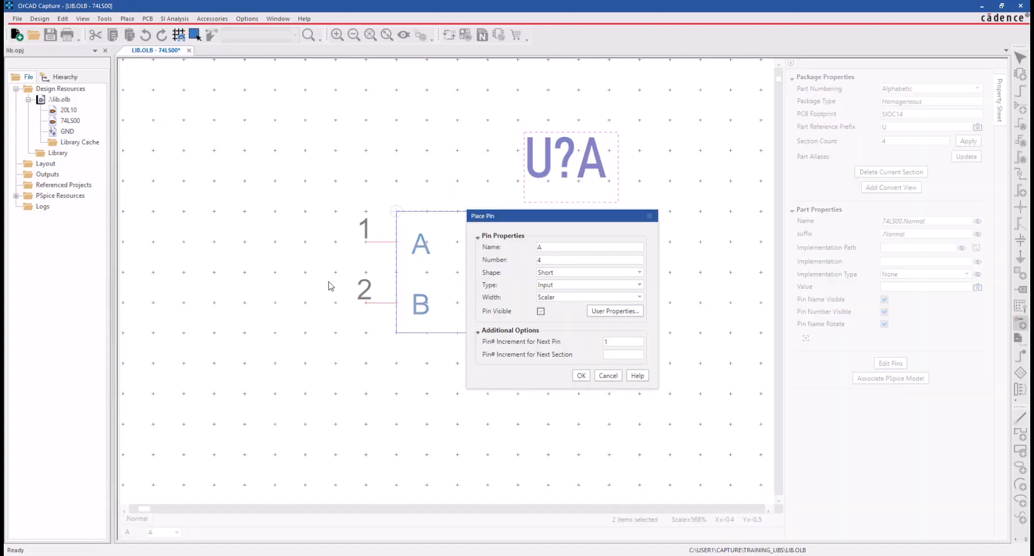
{"action": "double_click", "coordinate": [549, 247]}
{"action": "type", "text": "GND"}
{"action": "double_click", "coordinate": [544, 262]}
{"action": "type", "text": "7"}
{"action": "left_click", "coordinate": [570, 273]}
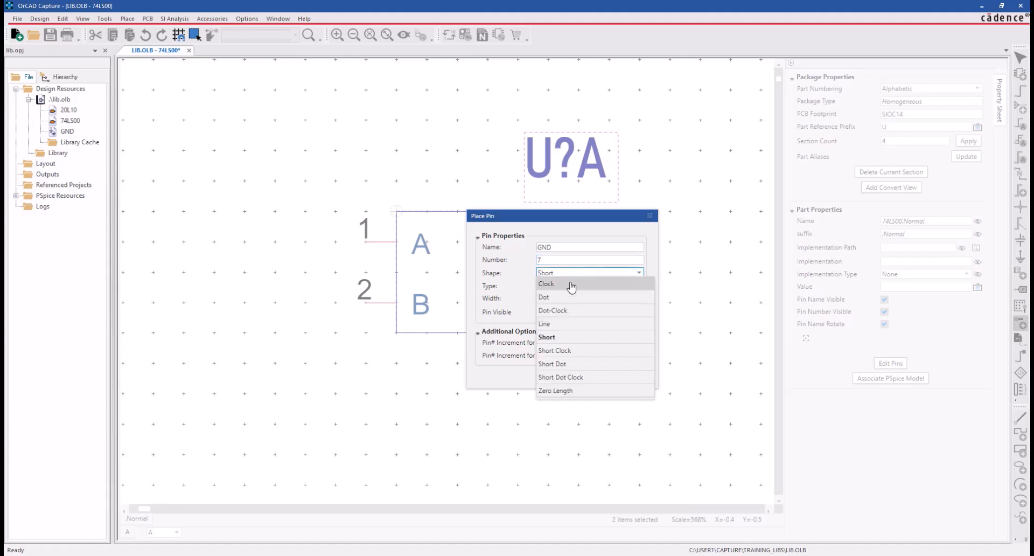
{"action": "left_click", "coordinate": [570, 338]}
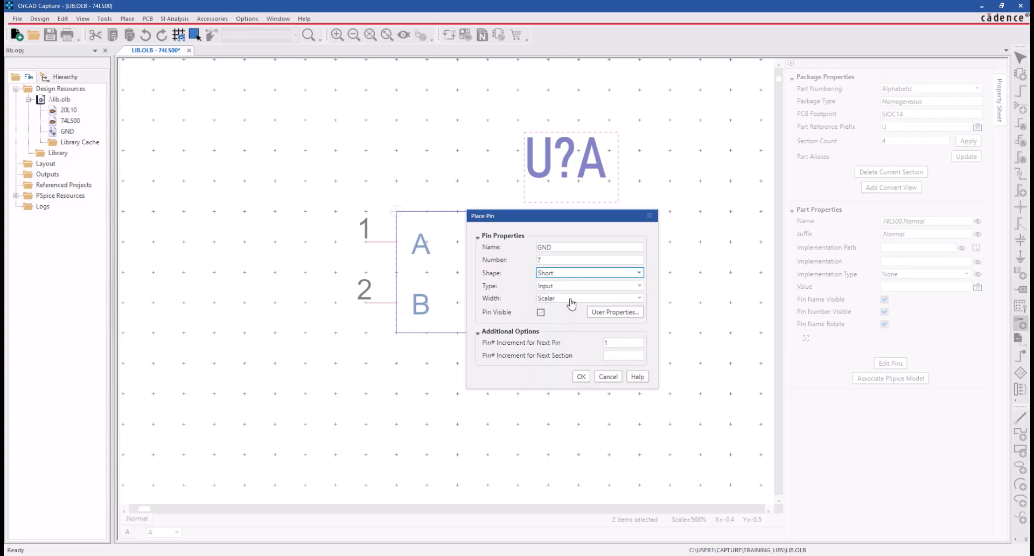
{"action": "left_click", "coordinate": [573, 286]}
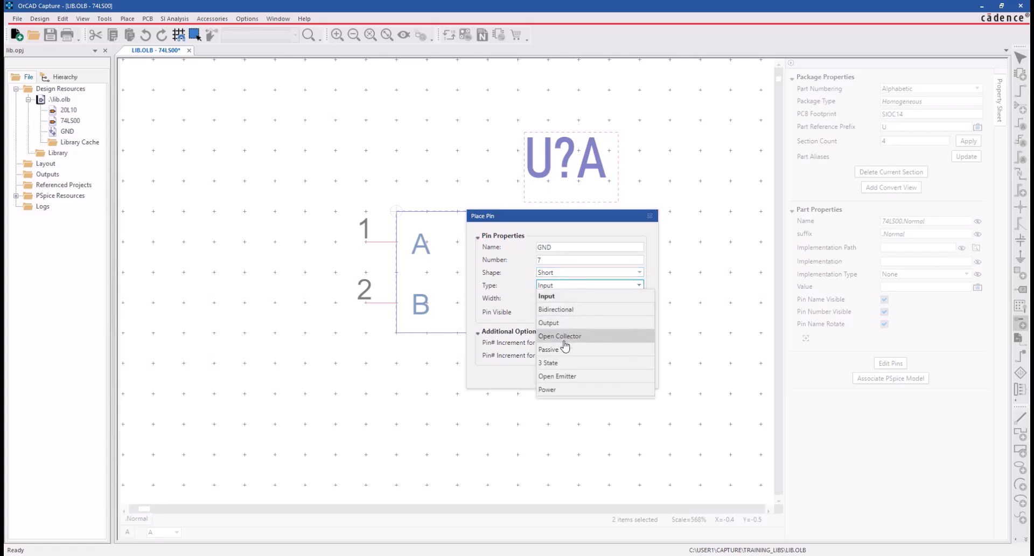
{"action": "left_click", "coordinate": [560, 390]}
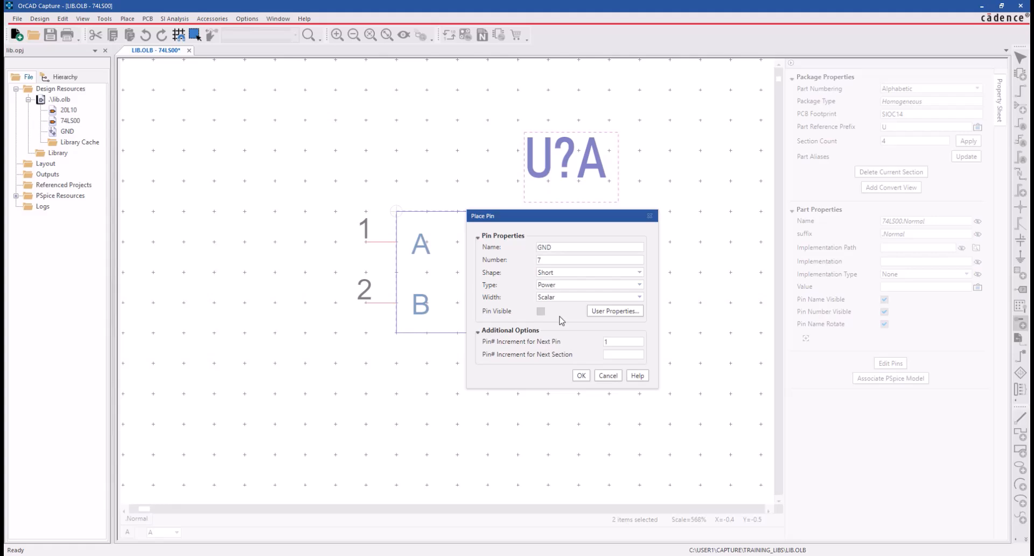
- Place one power pin on the gate's lower edge and a second one directly opposite on the upper edge
{"action": "left_click", "coordinate": [580, 376]}
{"action": "left_click", "coordinate": [468, 390]}
{"action": "left_click", "coordinate": [455, 185]}
{"action": "key", "text": "Escape"}
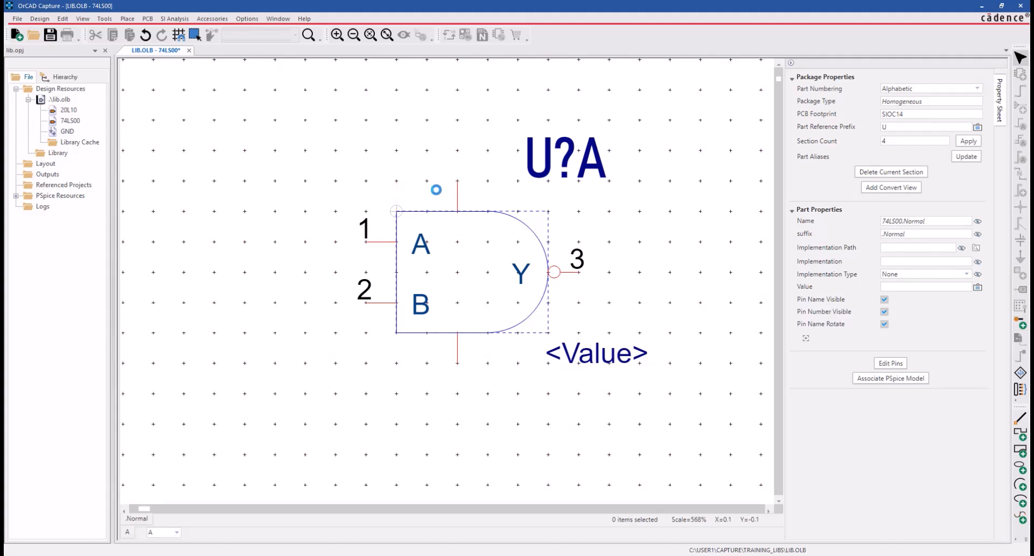
- Rename the power pin on the gate's upper edge VCC, set its number to 14, and save the library
{"action": "left_click", "coordinate": [457, 198]}
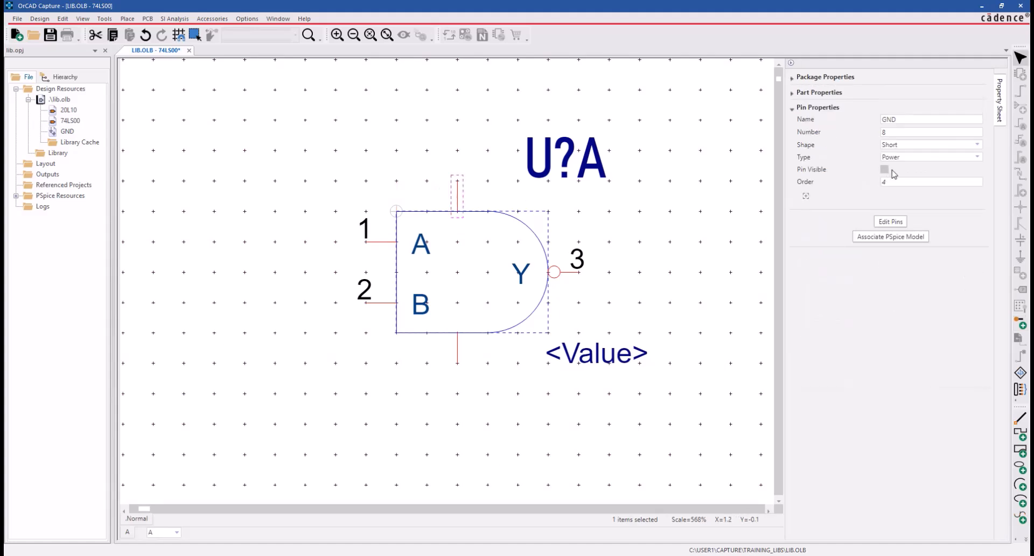
{"action": "left_click", "coordinate": [911, 123]}
{"action": "double_click", "coordinate": [911, 123]}
{"action": "type", "text": "VCC"}
{"action": "double_click", "coordinate": [904, 132]}
{"action": "type", "text": "14"}
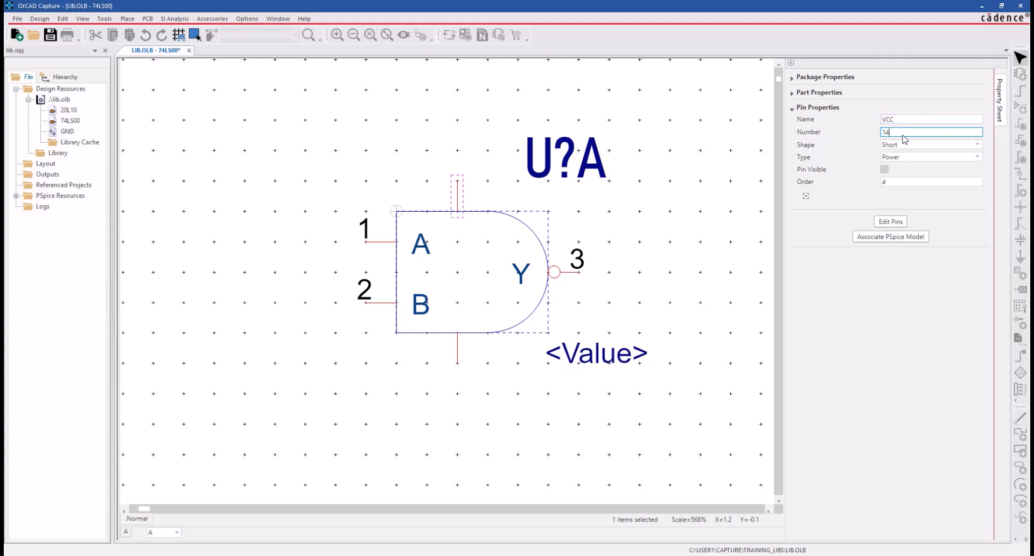
{"action": "left_click", "coordinate": [883, 171]}
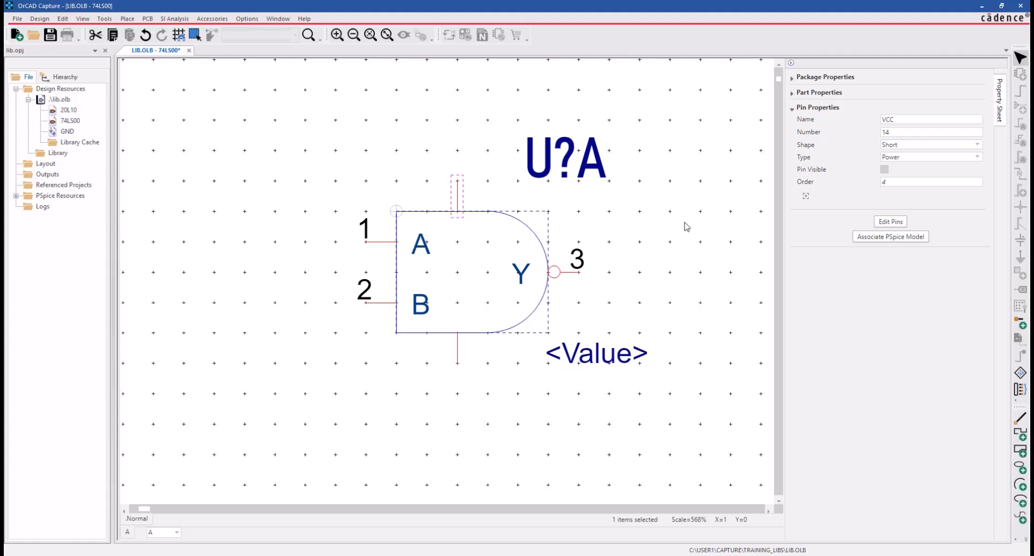
{"action": "left_click", "coordinate": [651, 227]}
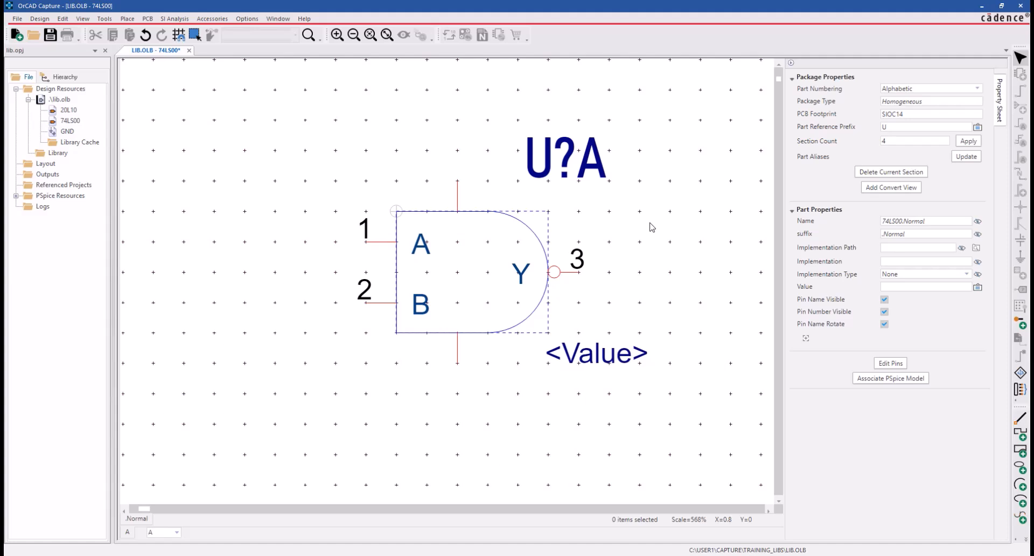
{"action": "left_click", "coordinate": [59, 99]}
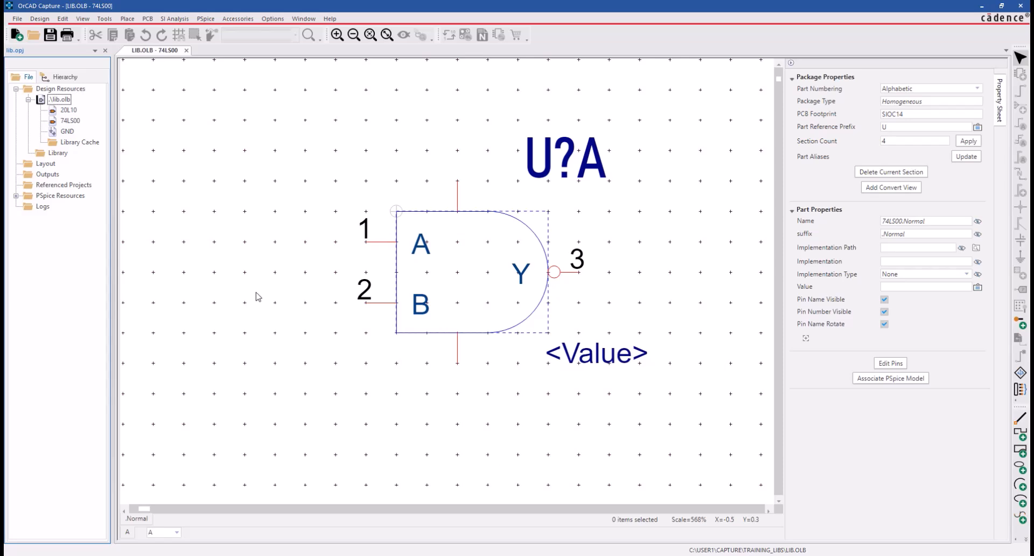
- Cycle through the package's sections with Next Part to examine the gate and pin numbers of each
{"action": "left_click", "coordinate": [82, 19]}
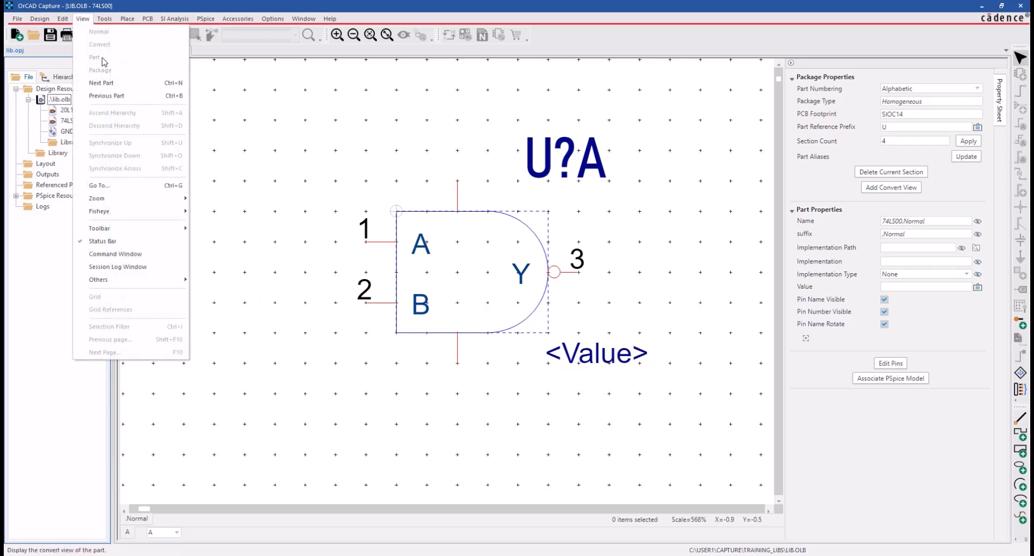
{"action": "left_click", "coordinate": [112, 83]}
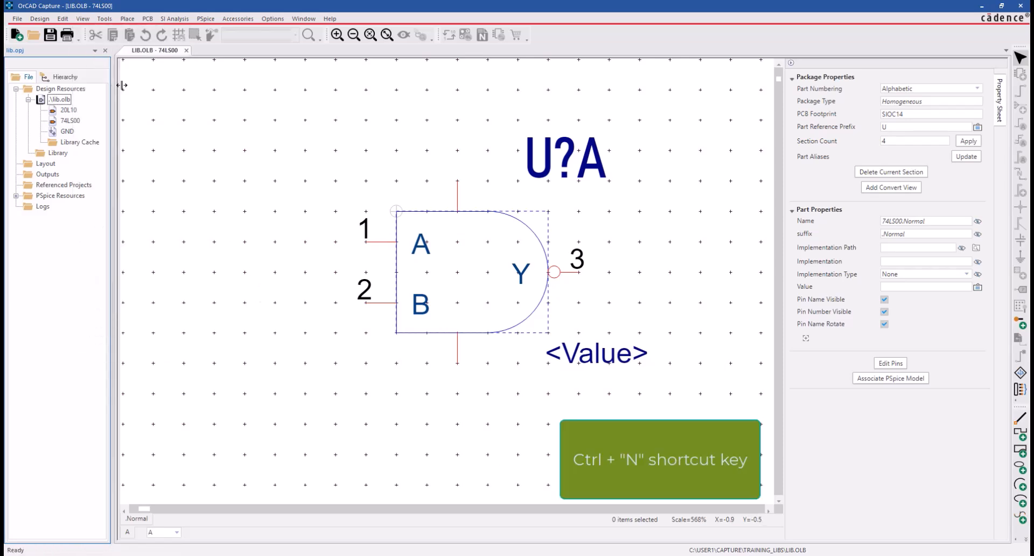
{"action": "left_click", "coordinate": [280, 165]}
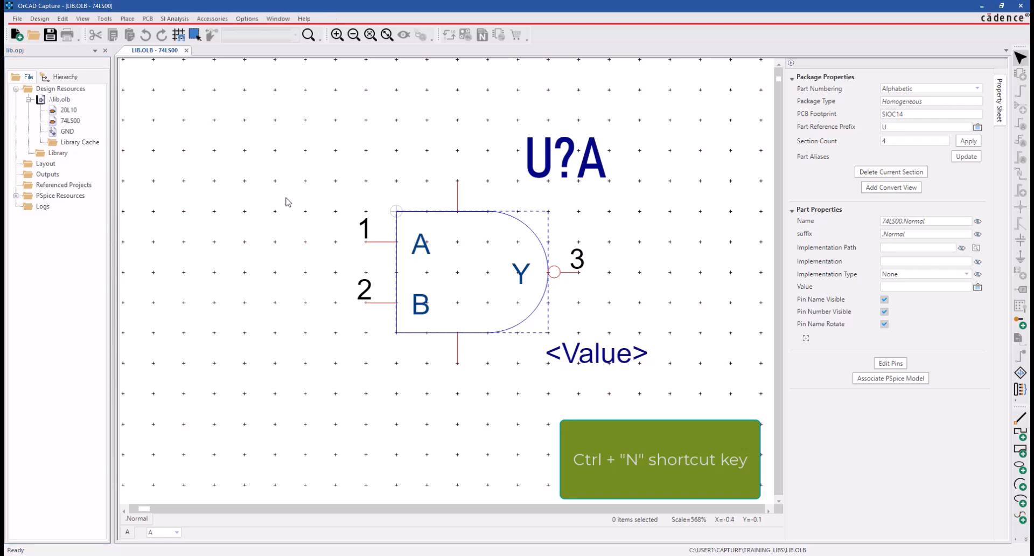
{"action": "key", "text": "ctrl+n"}
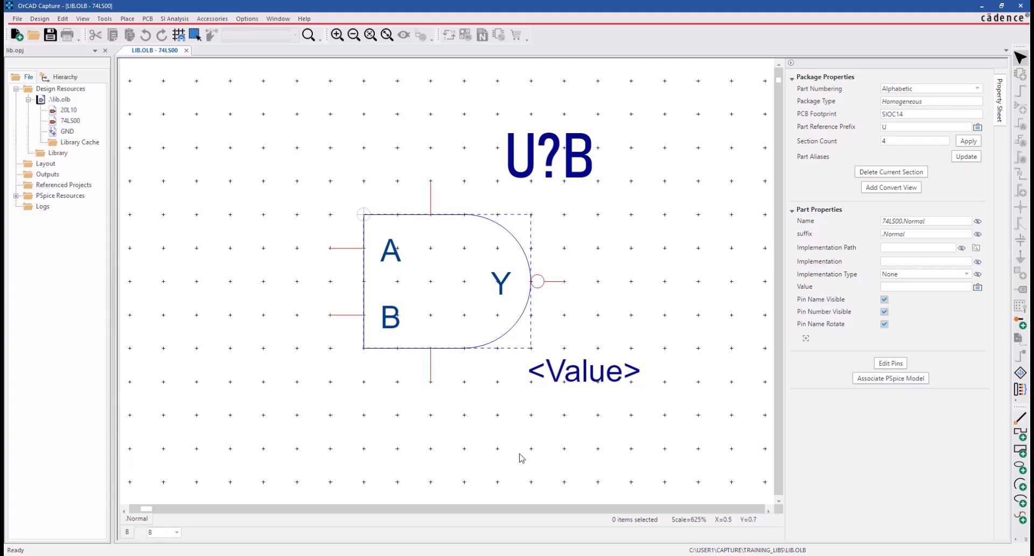
{"action": "key", "text": "ctrl+n"}
{"action": "key", "text": "ctrl+n"}
{"action": "key", "text": "ctrl+n"}
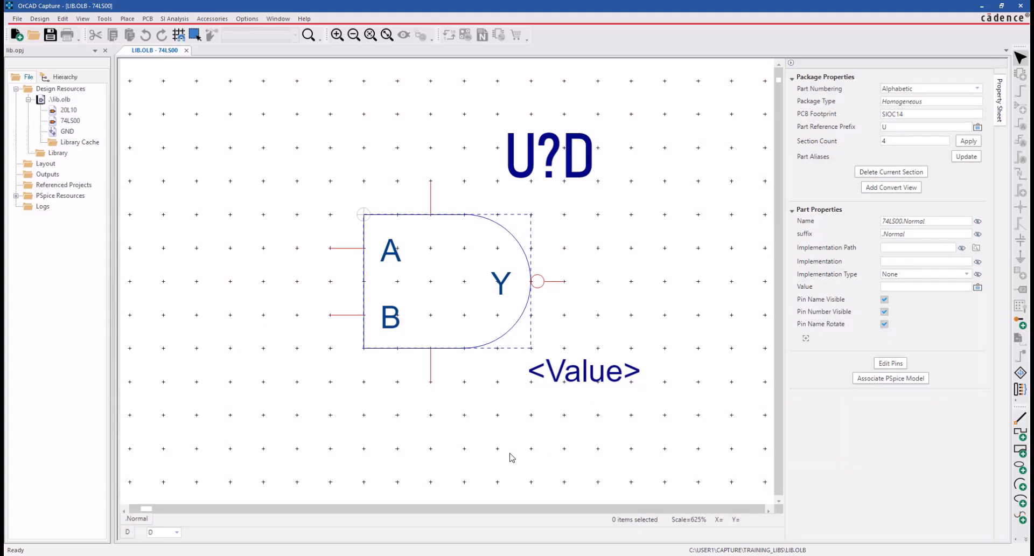
- Open the package view, inspect each of the four gate sections, and close that view
{"action": "left_click", "coordinate": [82, 18]}
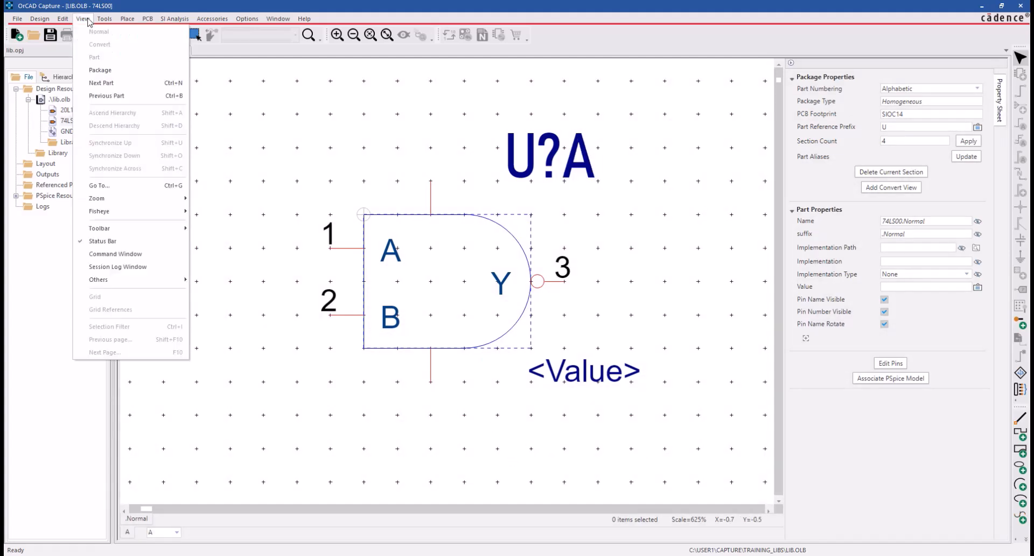
{"action": "left_click", "coordinate": [101, 71]}
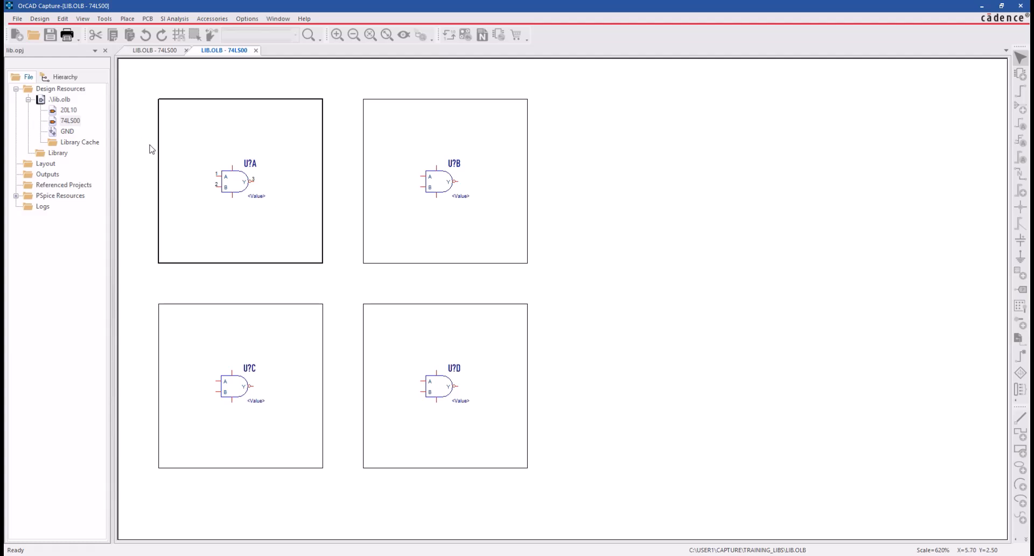
{"action": "left_click", "coordinate": [451, 225]}
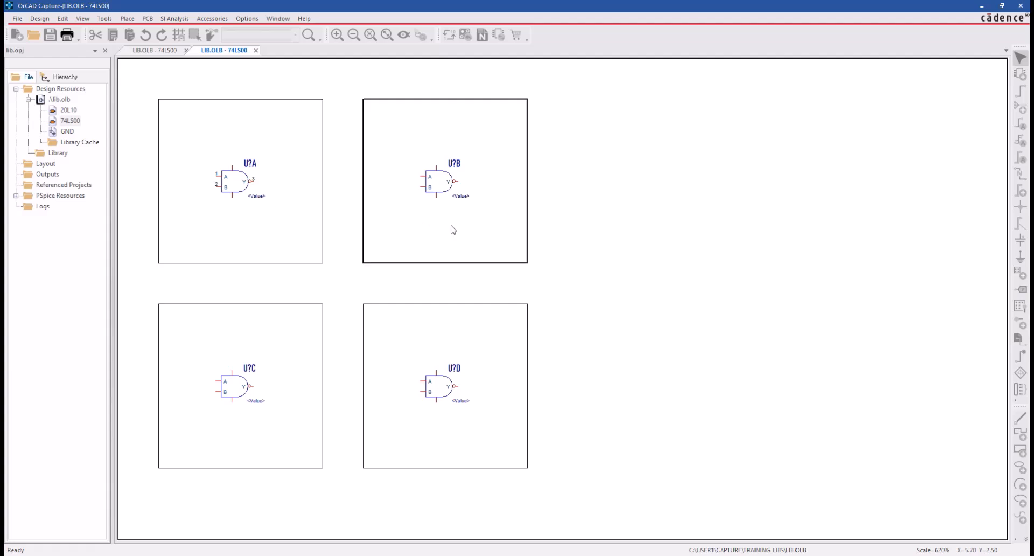
{"action": "left_click", "coordinate": [274, 417]}
{"action": "left_click", "coordinate": [387, 435]}
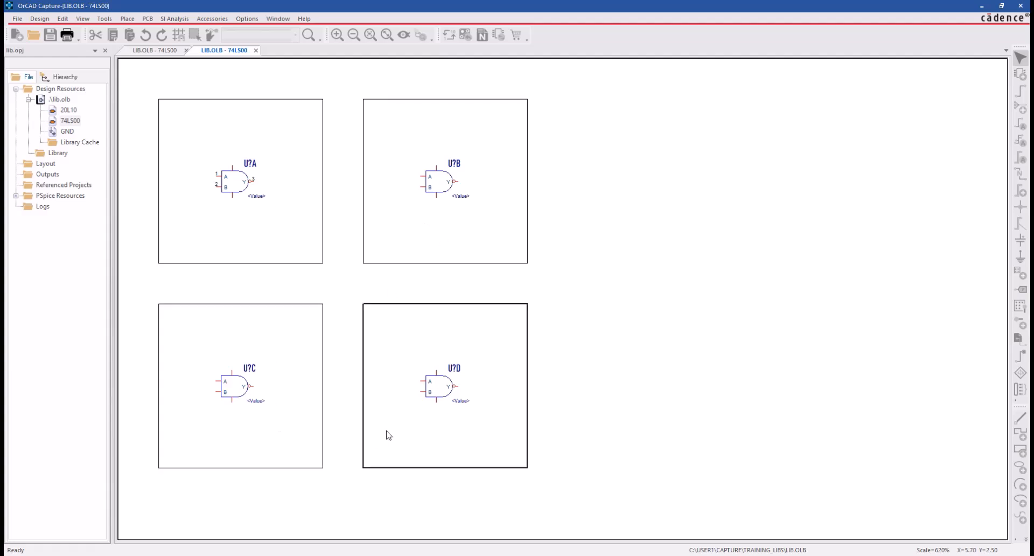
{"action": "left_click", "coordinate": [426, 249]}
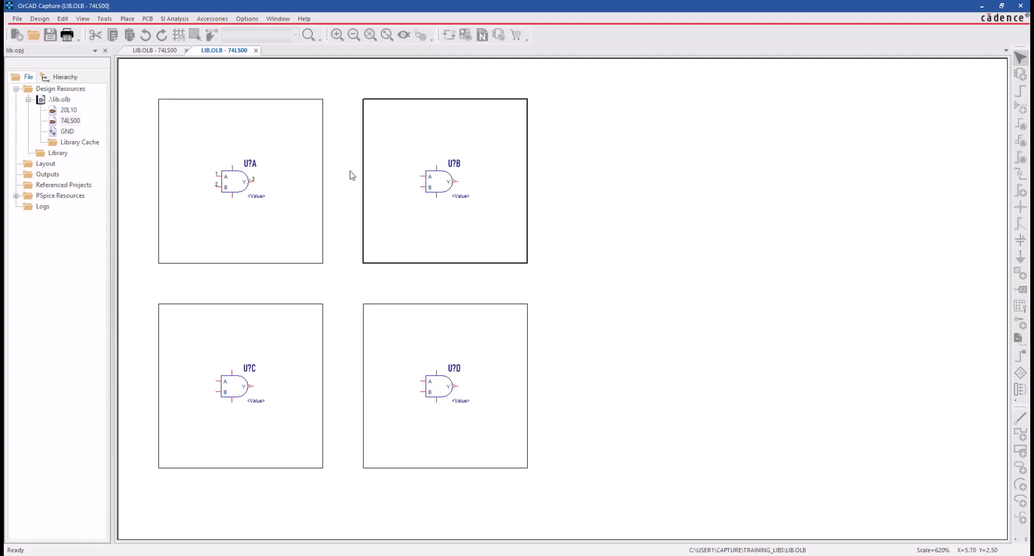
{"action": "left_click", "coordinate": [256, 51]}
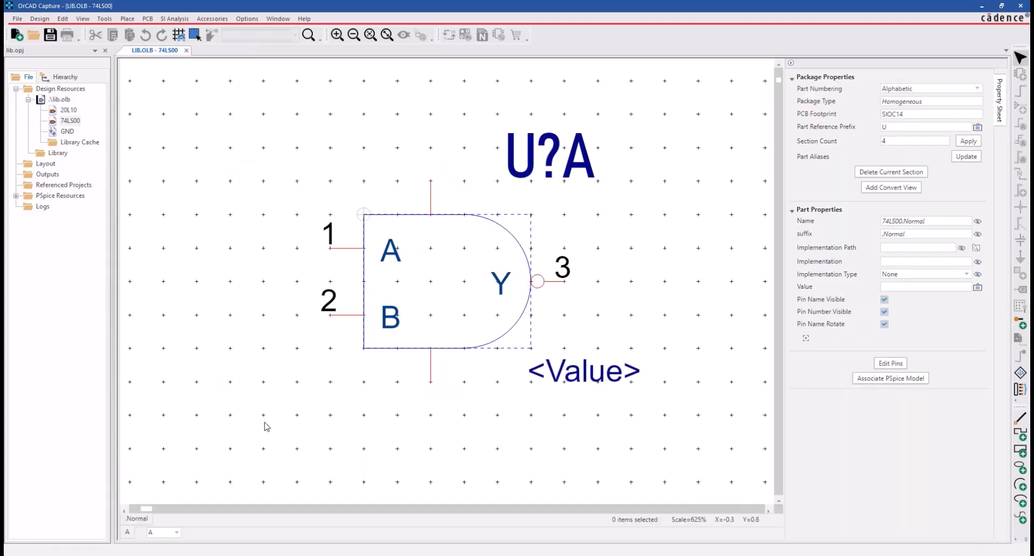
- Go to section B of the package and set the number of its input pin A to 4
{"action": "key", "text": "ctrl+n"}
{"action": "left_click", "coordinate": [351, 249]}
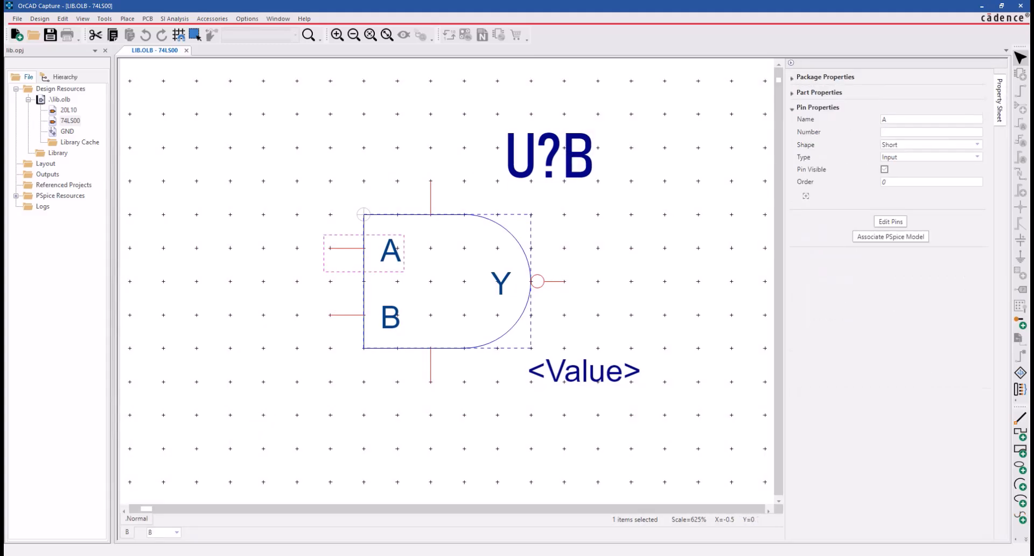
{"action": "key", "text": "Escape"}
{"action": "left_click", "coordinate": [346, 250]}
{"action": "left_click", "coordinate": [904, 131]}
{"action": "type", "text": "4"}
- In section B, set the number of input pin B to 5 and of output pin Y to 6
{"action": "left_click_drag", "start_coordinate": [350, 317], "coordinate": [467, 274]}
{"action": "key", "text": "Escape"}
{"action": "left_click", "coordinate": [347, 315]}
{"action": "left_click", "coordinate": [899, 130]}
{"action": "type", "text": "5"}
{"action": "left_click", "coordinate": [560, 284]}
{"action": "left_click", "coordinate": [905, 130]}
{"action": "type", "text": "6"}
- Try to set the number of section B's VCC pin to 14, and save the part
{"action": "left_click", "coordinate": [430, 372]}
{"action": "left_click", "coordinate": [431, 202]}
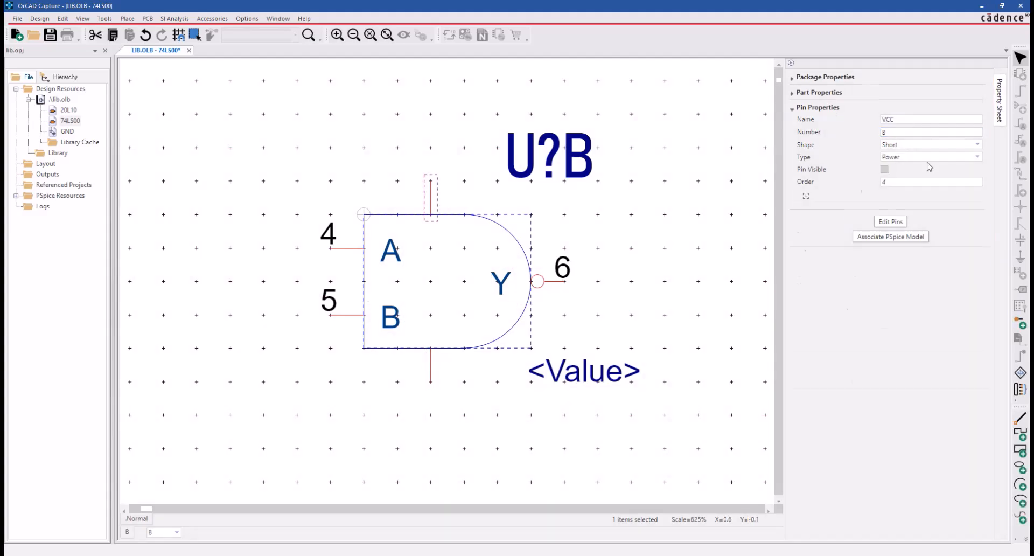
{"action": "left_click", "coordinate": [895, 135]}
{"action": "type", "text": "14"}
{"action": "left_click_drag", "start_coordinate": [697, 281], "coordinate": [673, 340]}
{"action": "key", "text": "ctrl+s"}
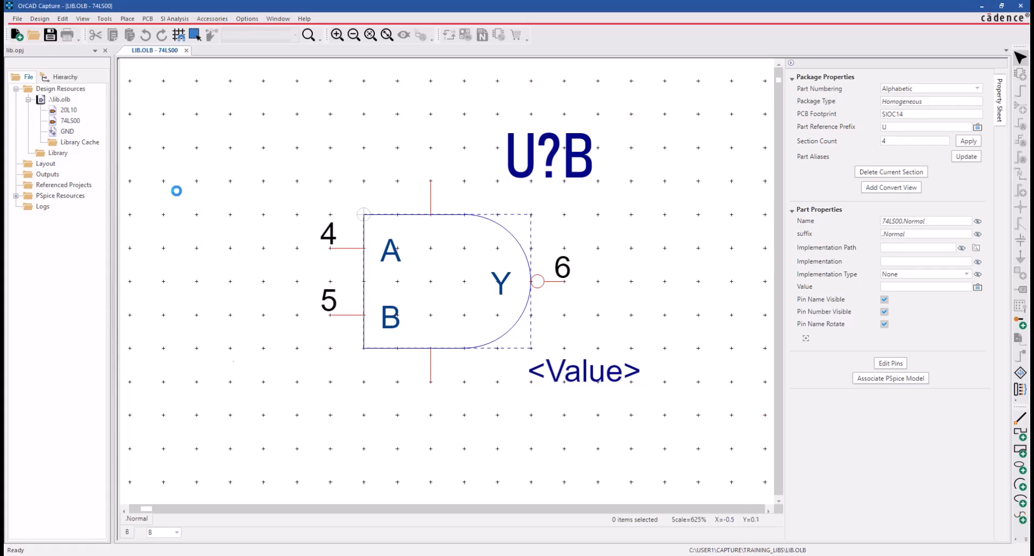
- Open the Edit Pins table and filter it by section, going through A and B to section C
{"action": "left_click", "coordinate": [62, 19]}
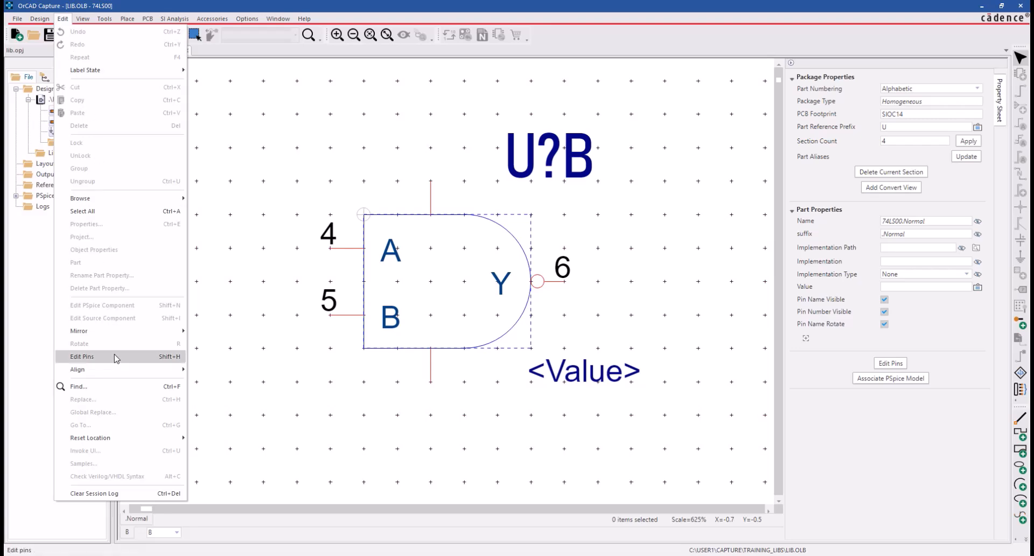
{"action": "left_click", "coordinate": [890, 363]}
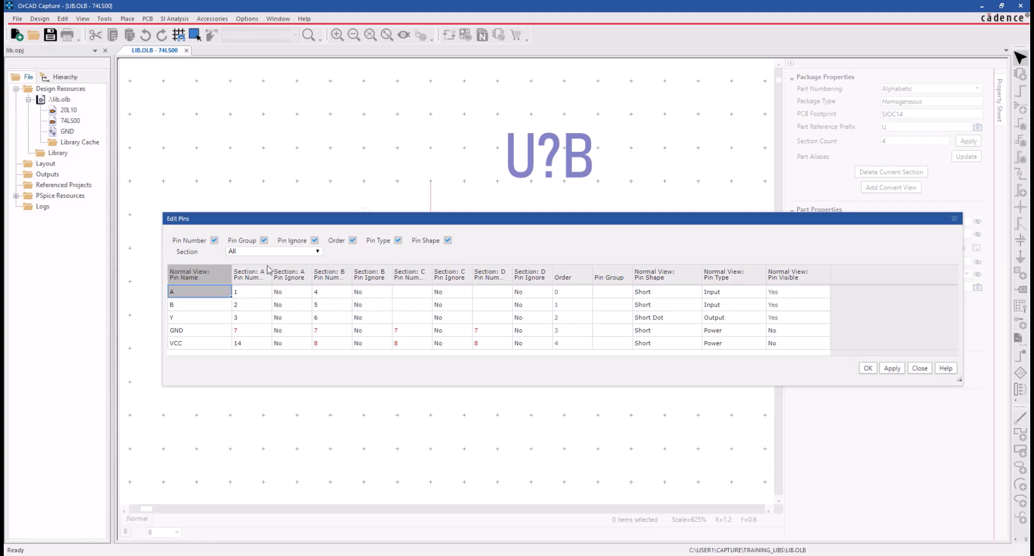
{"action": "left_click", "coordinate": [295, 251]}
{"action": "left_click", "coordinate": [280, 268]}
{"action": "left_click", "coordinate": [349, 253]}
{"action": "left_click", "coordinate": [338, 277]}
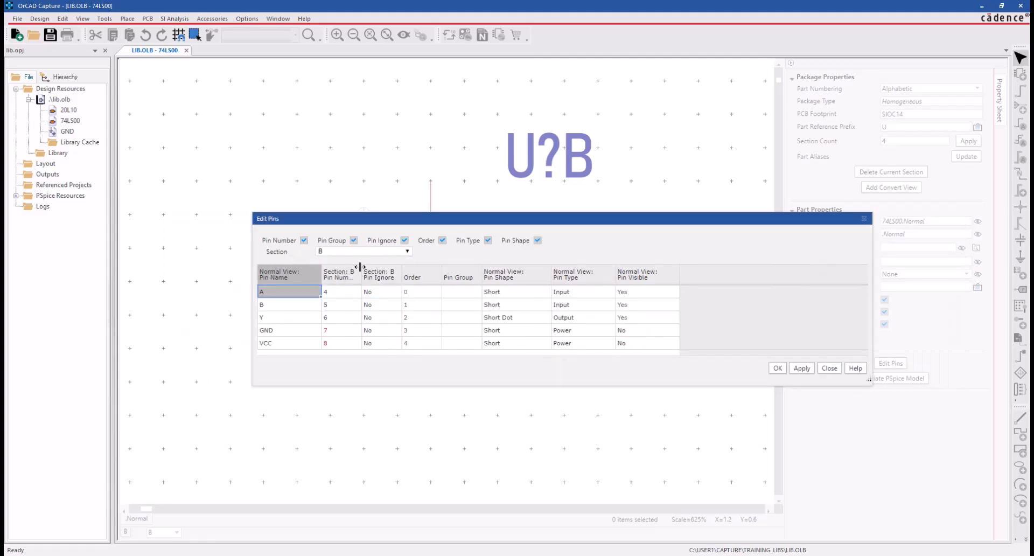
{"action": "left_click", "coordinate": [375, 254]}
{"action": "left_click", "coordinate": [380, 286]}
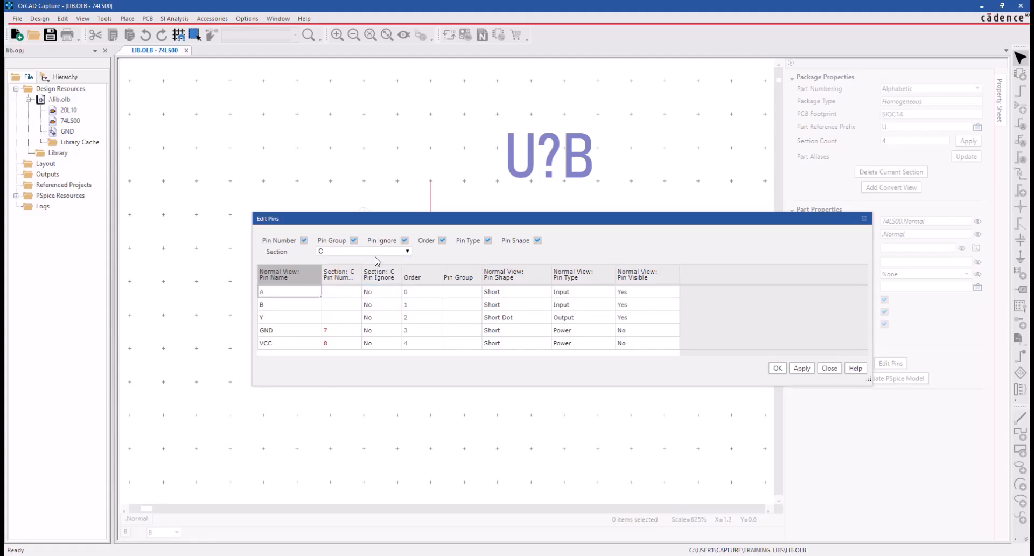
{"action": "left_click", "coordinate": [383, 252]}
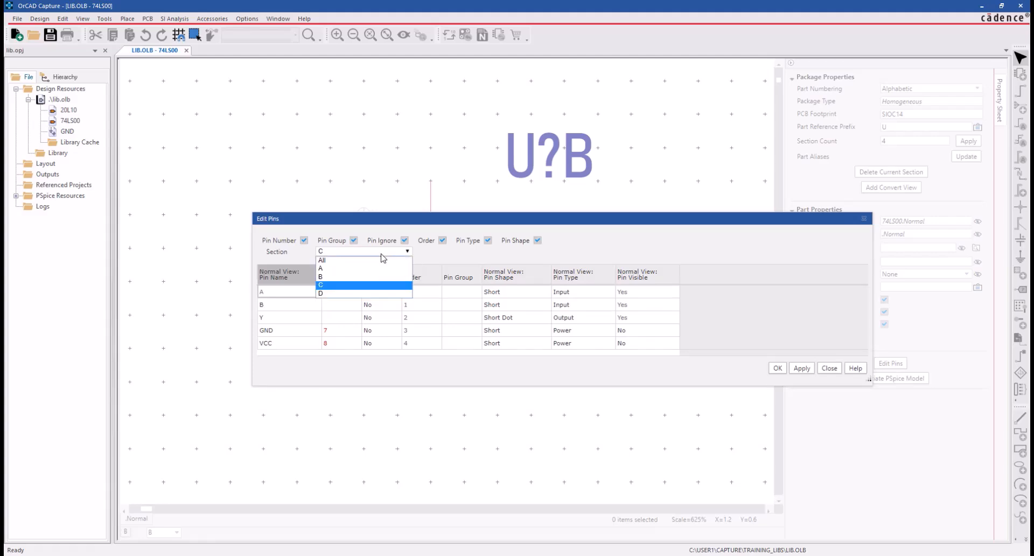
{"action": "left_click", "coordinate": [368, 288]}
- Set section C's pin numbers in the table: A to 9, B to 10, Y to 8 and VCC to 14
{"action": "left_click", "coordinate": [343, 293]}
{"action": "type", "text": "9"}
{"action": "key", "text": "Return"}
{"action": "left_click", "coordinate": [347, 304]}
{"action": "type", "text": "10"}
{"action": "key", "text": "Return"}
{"action": "left_click", "coordinate": [335, 343]}
{"action": "type", "text": "14"}
{"action": "key", "text": "Return"}
{"action": "left_click", "coordinate": [336, 317]}
{"action": "type", "text": "8"}
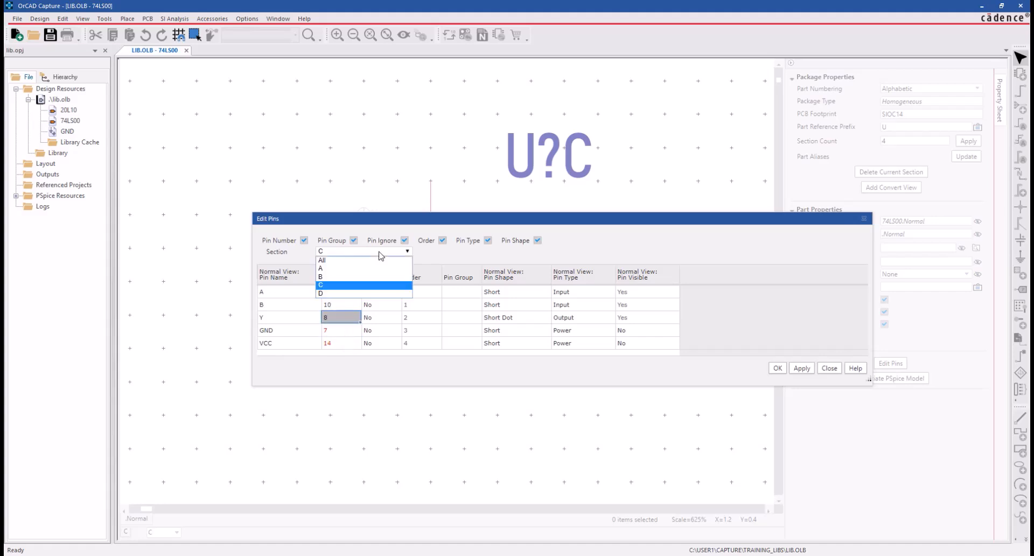
- Filter the pin table to section D and number its pins: A 12, B 13, Y 11 and VCC 14
{"action": "left_click", "coordinate": [337, 296]}
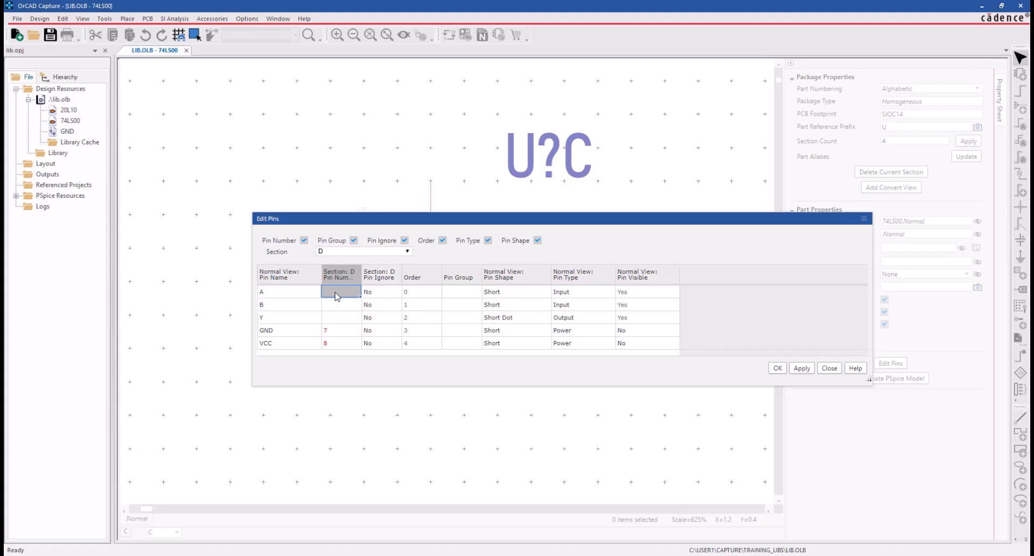
{"action": "type", "text": "12"}
{"action": "left_click", "coordinate": [347, 305]}
{"action": "type", "text": "13"}
{"action": "left_click", "coordinate": [340, 318]}
{"action": "type", "text": "11"}
{"action": "left_click", "coordinate": [334, 343]}
{"action": "type", "text": "14"}
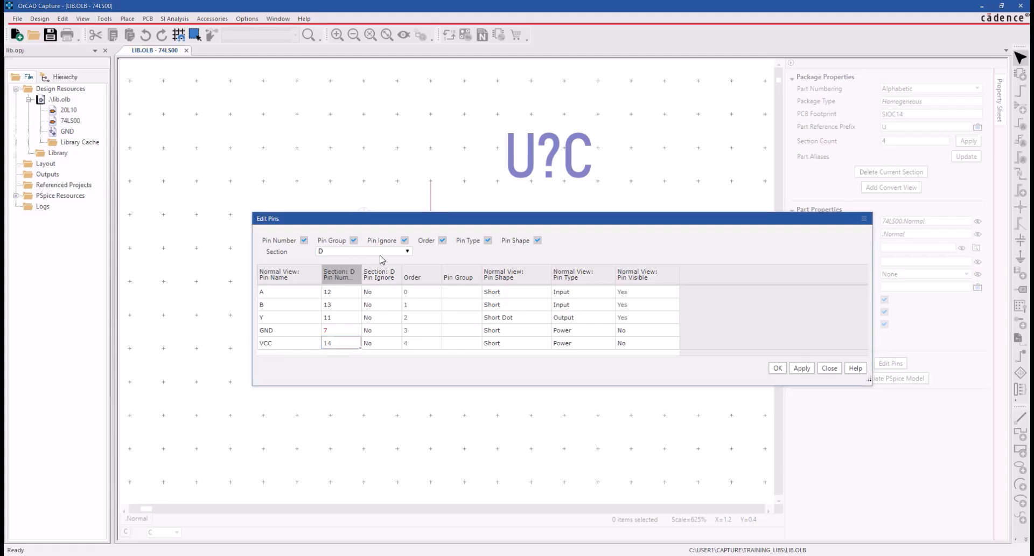
- Show the pins of all sections together in the pin table, and filter it to section A
{"action": "left_click", "coordinate": [377, 255]}
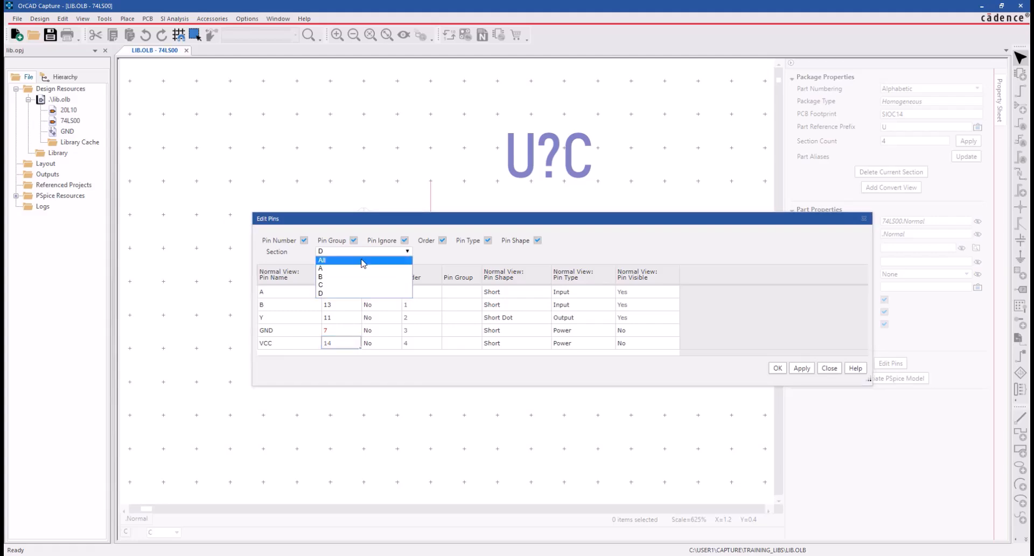
{"action": "left_click", "coordinate": [363, 261]}
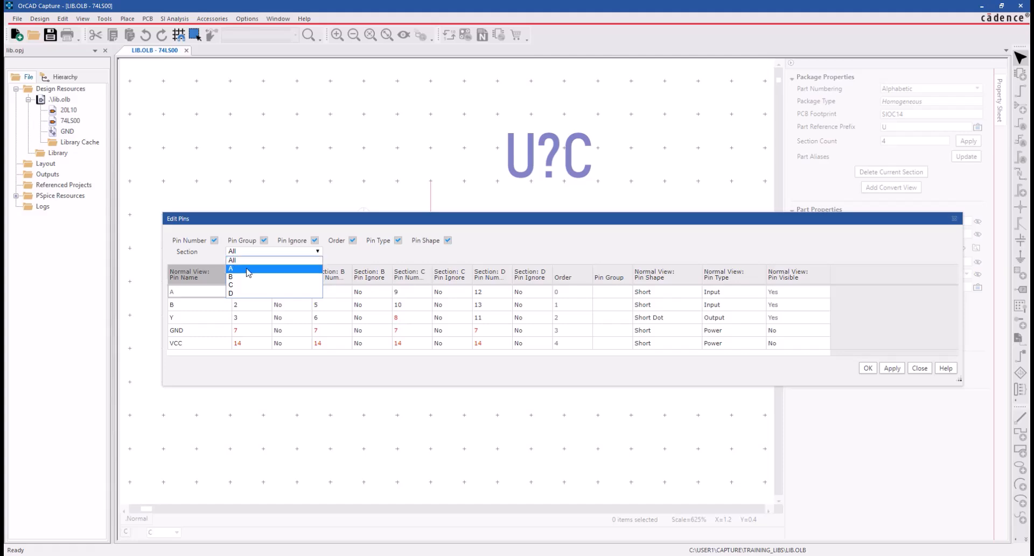
{"action": "left_click", "coordinate": [237, 268]}
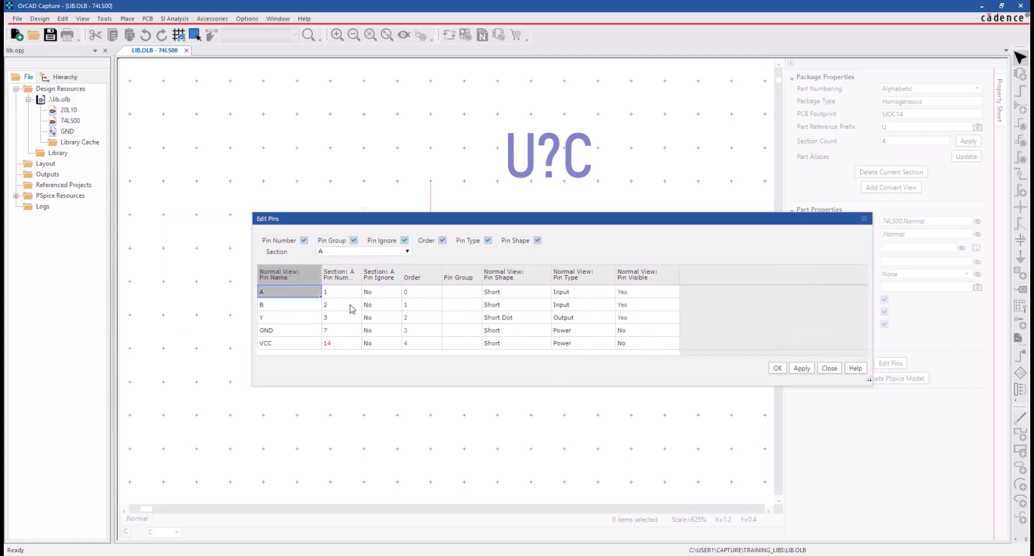
- Assign input pins A and B to pin group 1 and apply the change
{"action": "left_click", "coordinate": [455, 295]}
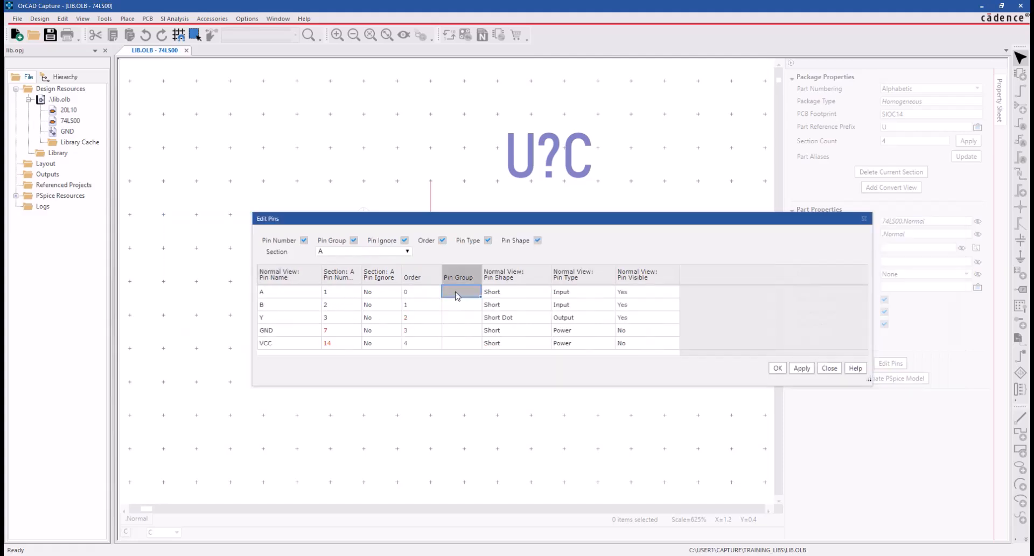
{"action": "left_click", "coordinate": [455, 305]}
{"action": "left_click", "coordinate": [456, 294]}
{"action": "type", "text": "1"}
{"action": "key", "text": "Return"}
{"action": "left_click", "coordinate": [459, 308]}
{"action": "type", "text": "1"}
{"action": "key", "text": "Return"}
{"action": "left_click", "coordinate": [461, 319]}
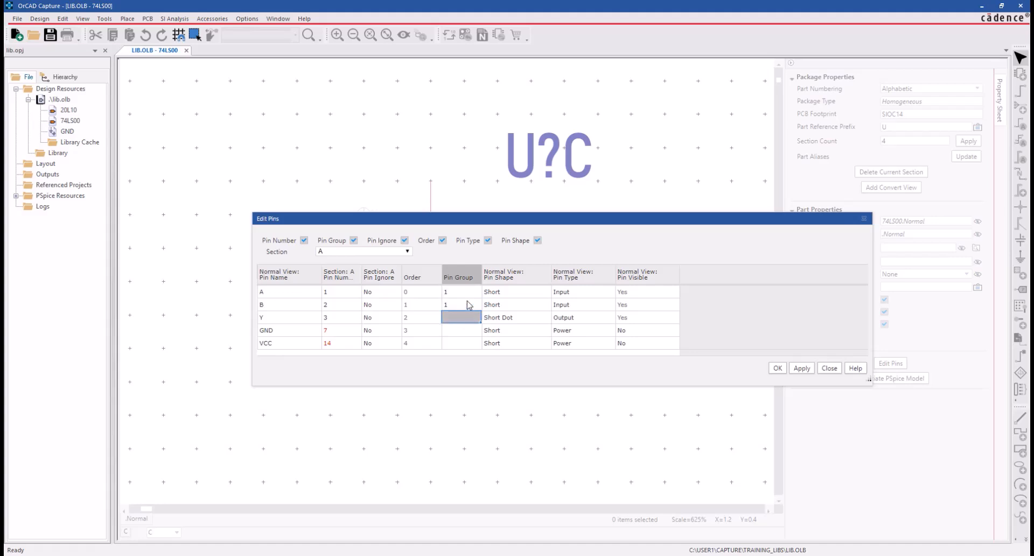
{"action": "left_click", "coordinate": [799, 370]}
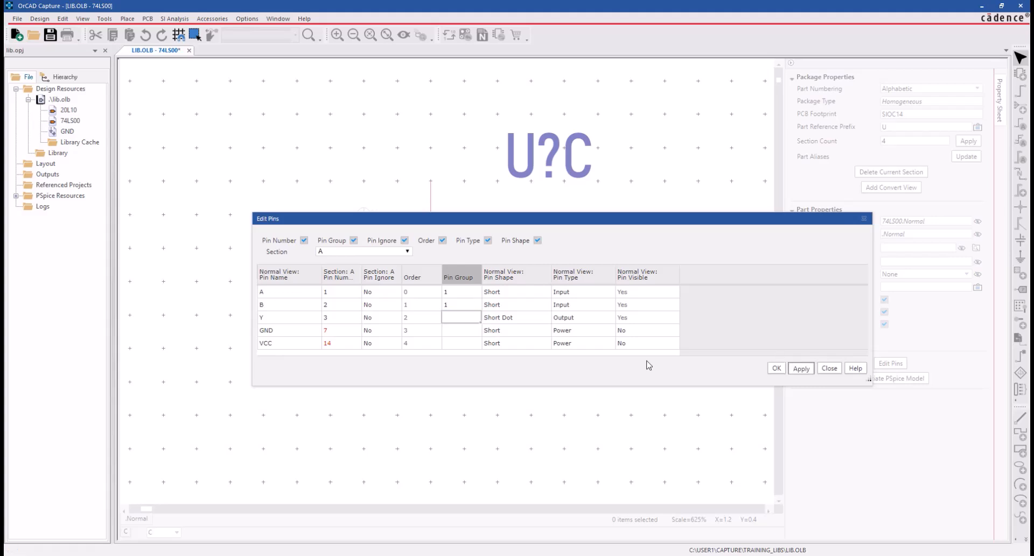
- Show all sections in the pin table again, apply the pin edits and close the table
{"action": "left_click", "coordinate": [381, 253]}
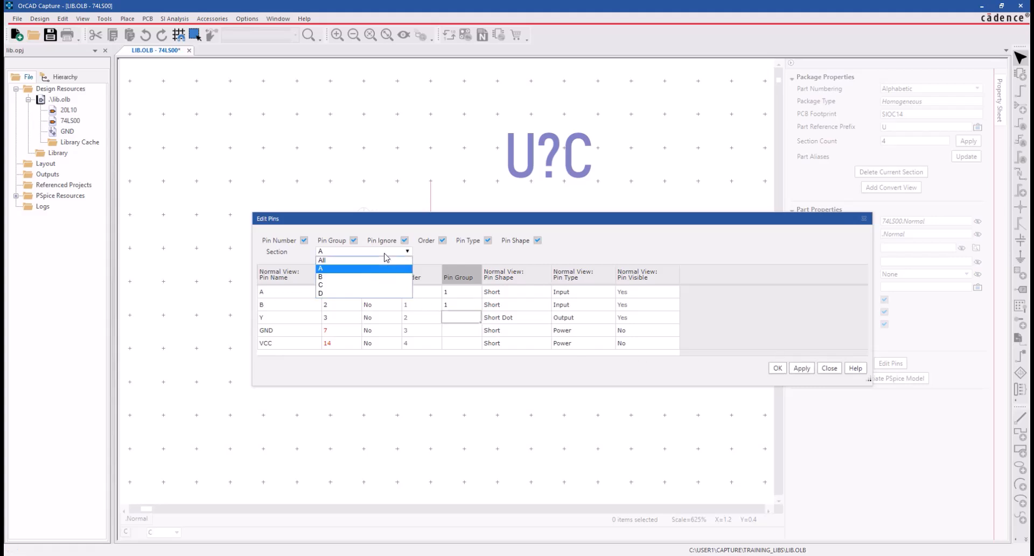
{"action": "left_click", "coordinate": [342, 260]}
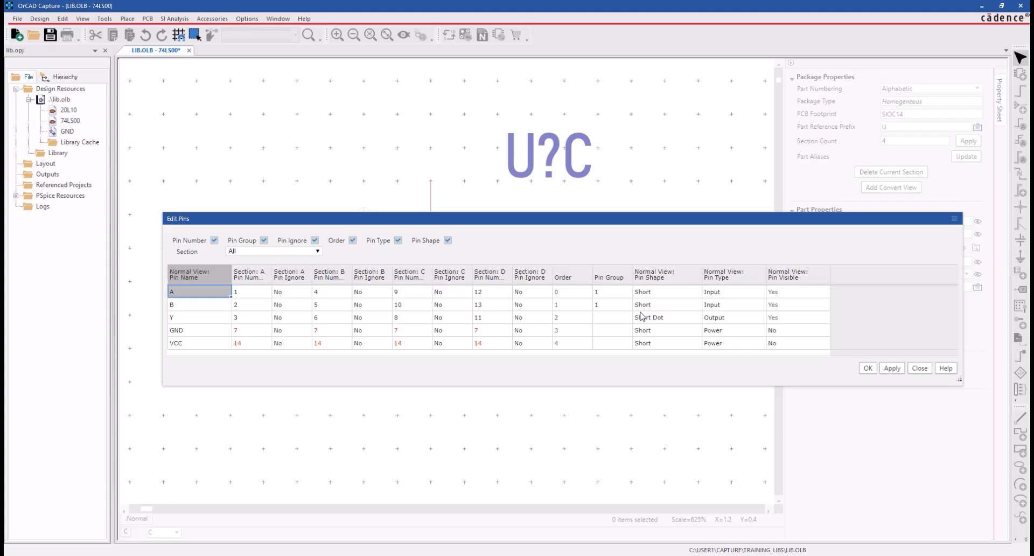
{"action": "left_click", "coordinate": [892, 367]}
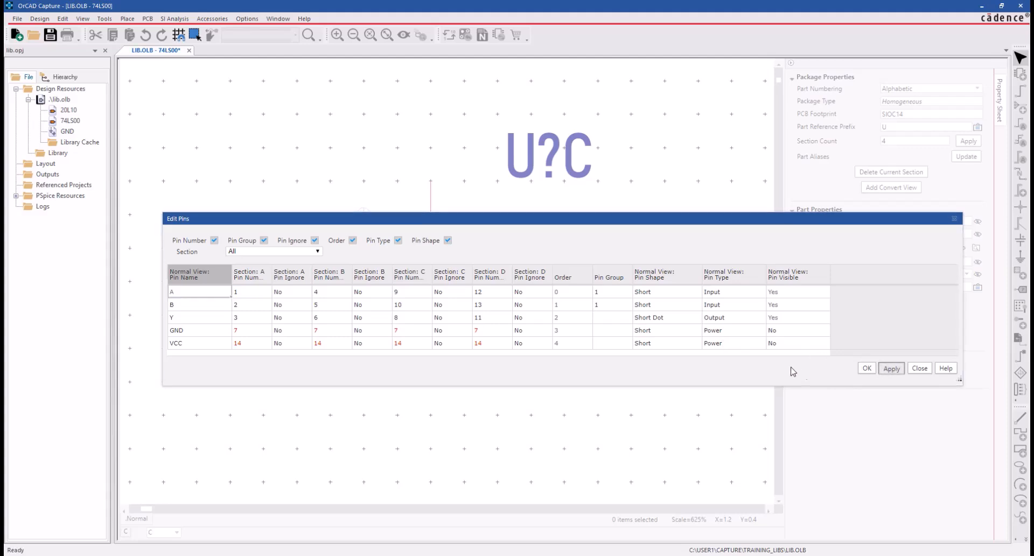
{"action": "left_click", "coordinate": [866, 367]}
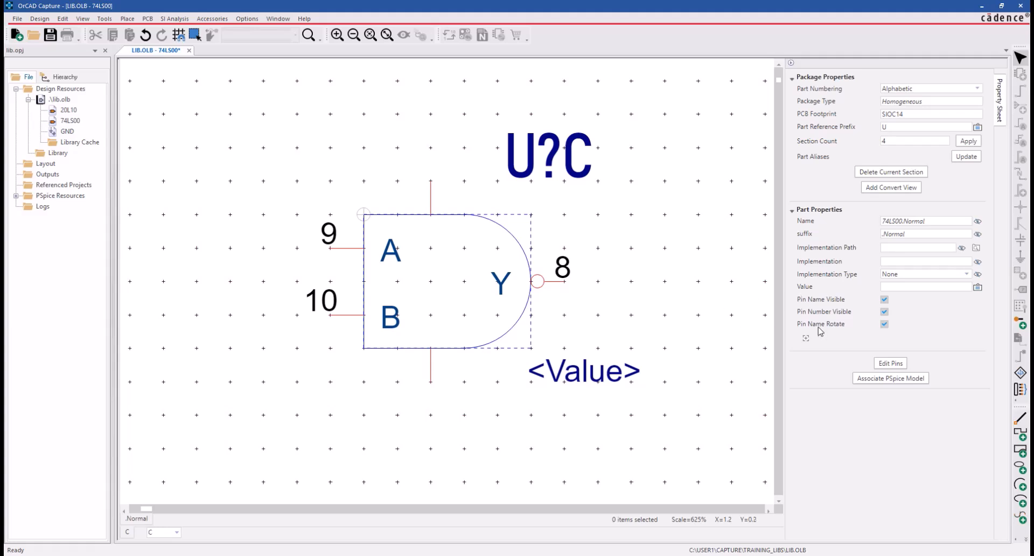
- Add a PART_NUMBER property with the value 74LS00 to the part
{"action": "left_click", "coordinate": [805, 340]}
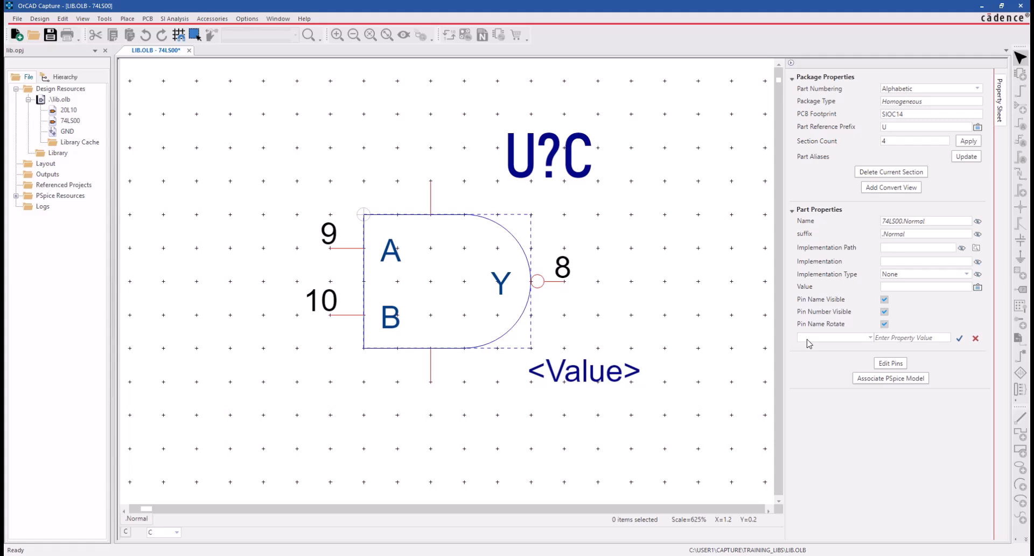
{"action": "type", "text": "PA"}
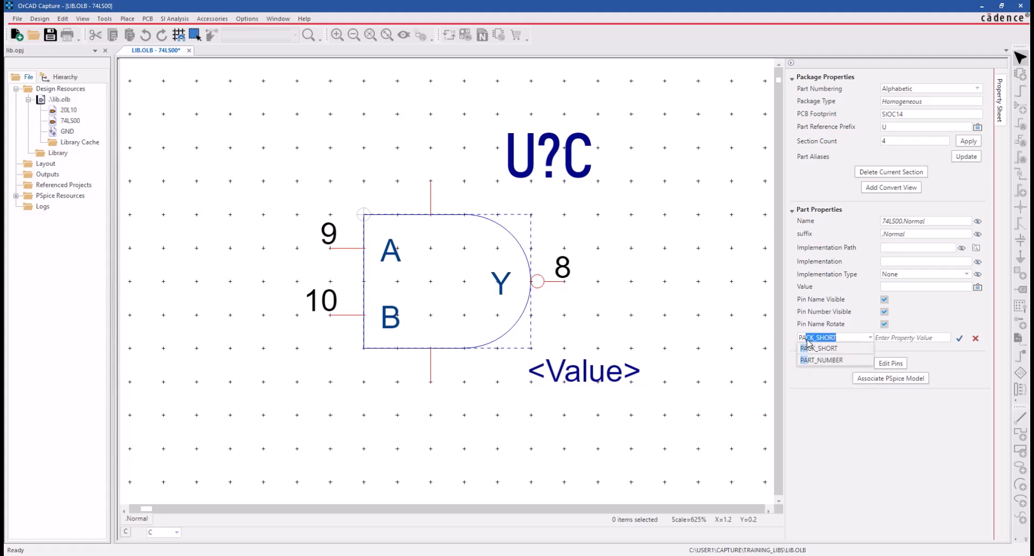
{"action": "type", "text": "RT_NUMBER"}
{"action": "key", "text": "End"}
{"action": "left_click", "coordinate": [901, 339]}
{"action": "type", "text": "74"}
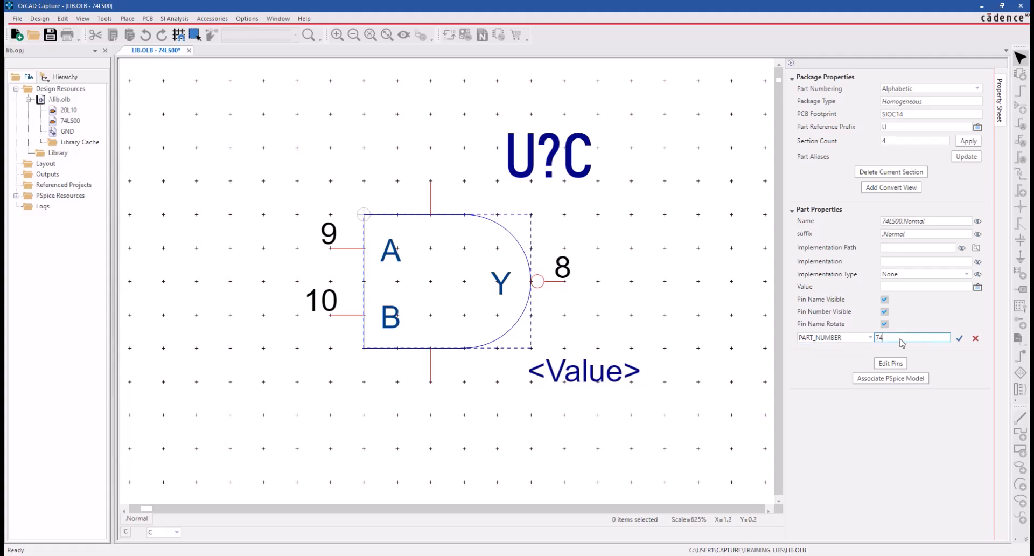
{"action": "type", "text": "LS00"}
{"action": "left_click", "coordinate": [959, 338]}
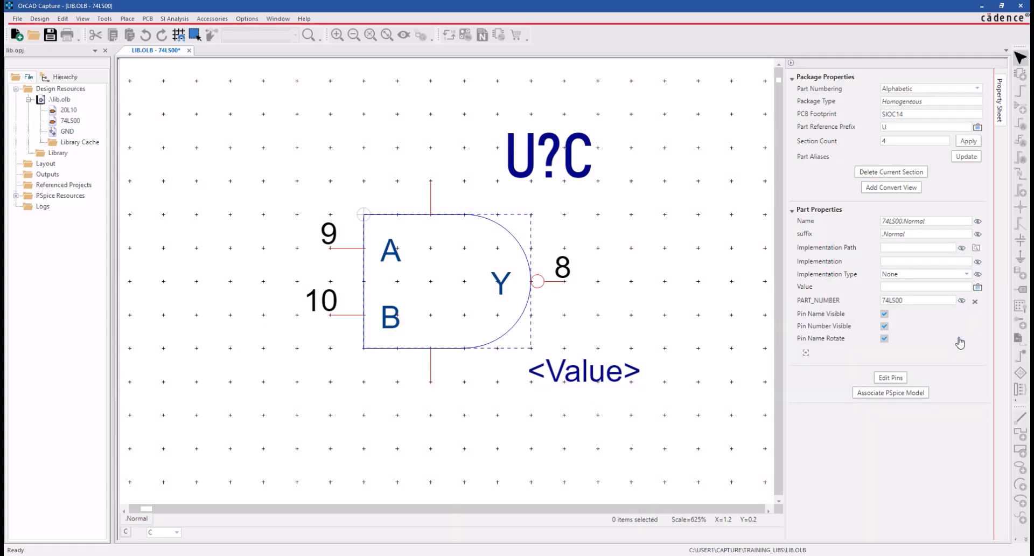
- Display only the value of the PART_NUMBER property and place its text just below the <Value> placeholder
{"action": "left_click", "coordinate": [961, 301]}
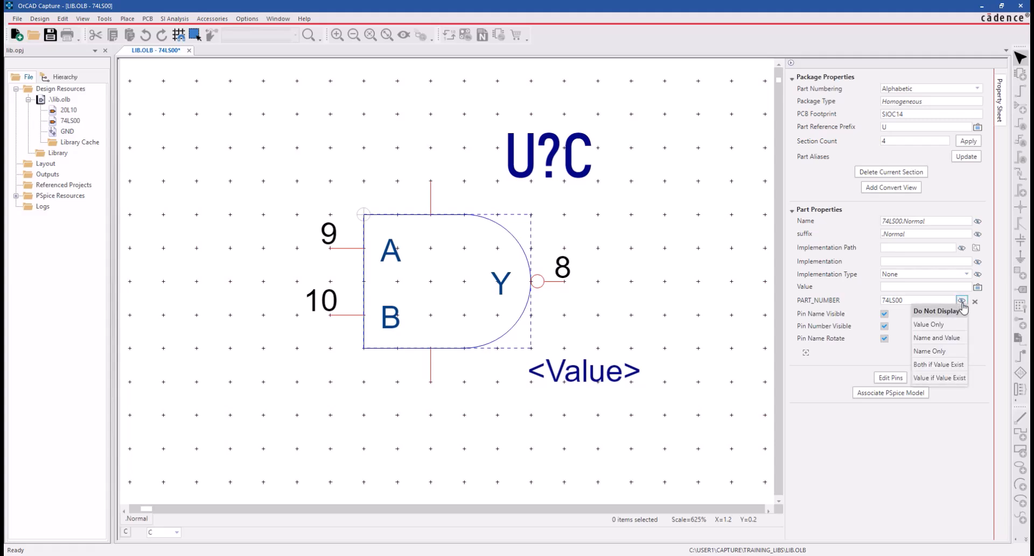
{"action": "left_click", "coordinate": [947, 325]}
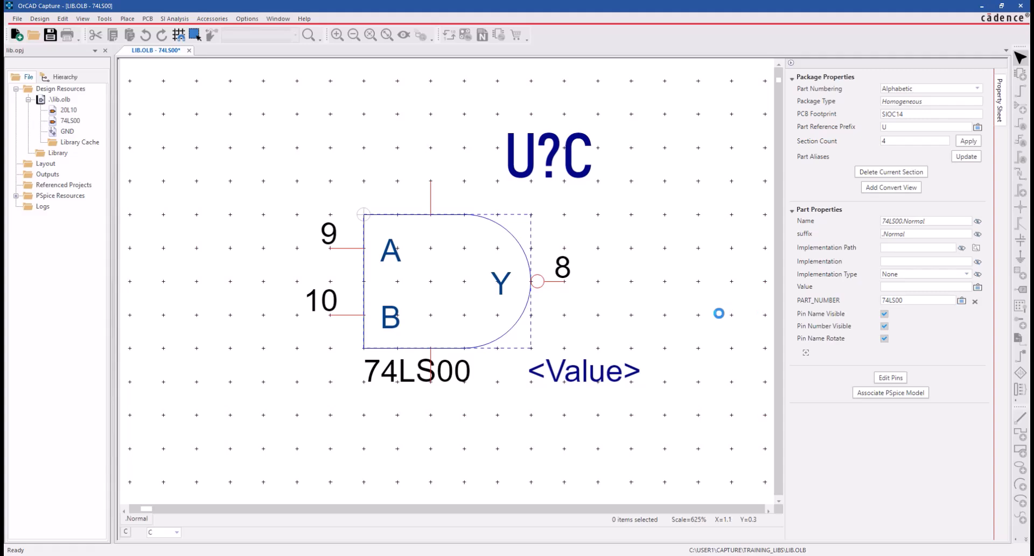
{"action": "left_click_drag", "start_coordinate": [414, 371], "coordinate": [576, 405]}
{"action": "left_click", "coordinate": [652, 375]}
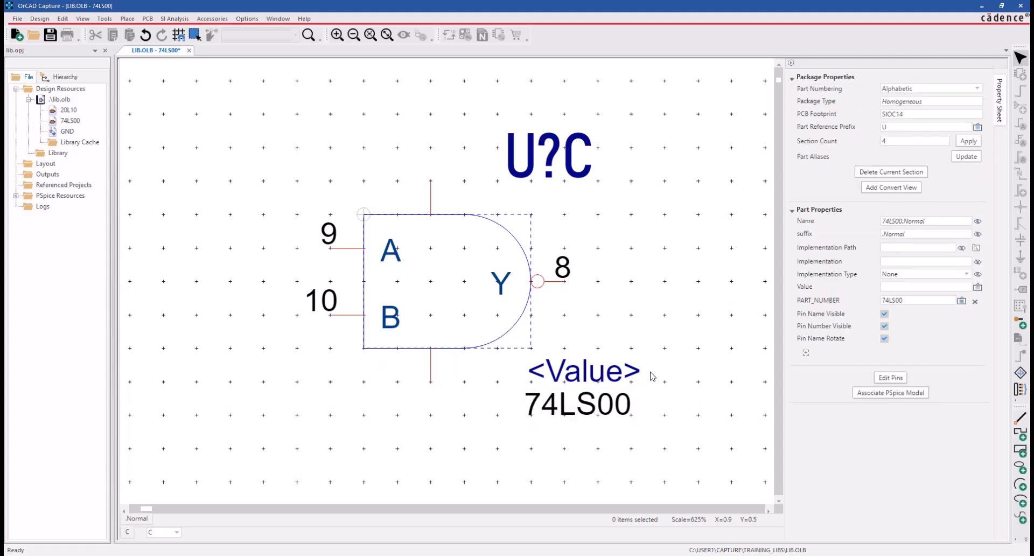
- Switch the visibility of pin names off and back on, and do the same for pin numbers
{"action": "left_click", "coordinate": [884, 313]}
{"action": "left_click", "coordinate": [884, 314]}
{"action": "left_click", "coordinate": [884, 326]}
{"action": "left_click", "coordinate": [883, 326]}
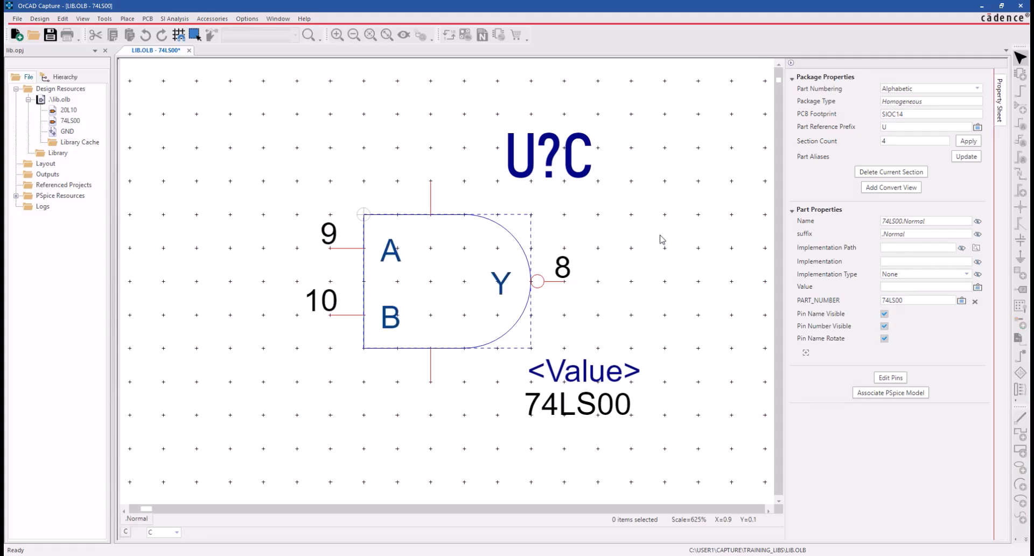